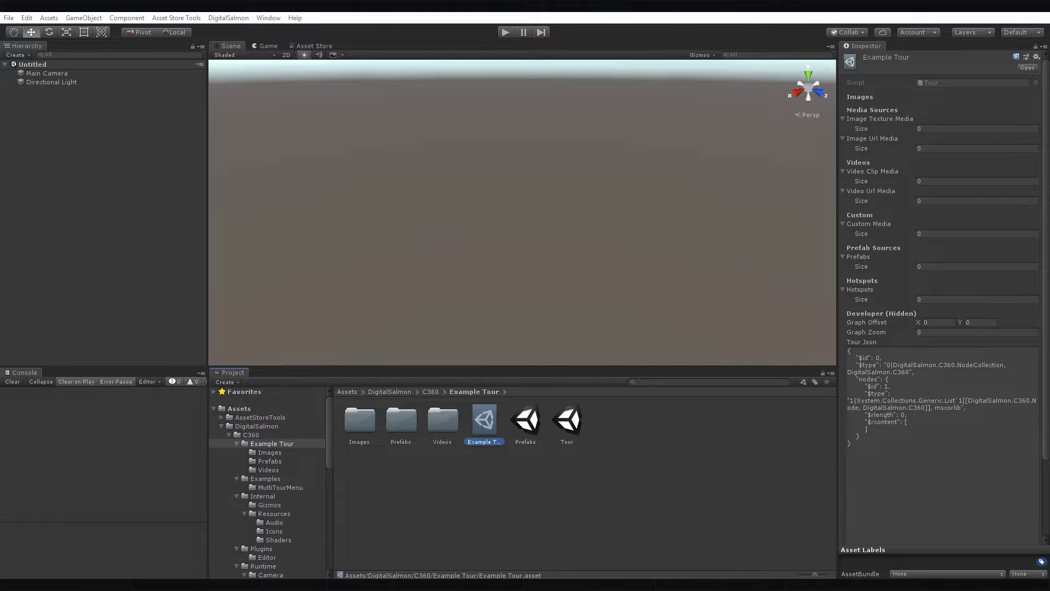
Step: Set the Example Tour's Image Texture Media size to 2
left_click(977, 128)
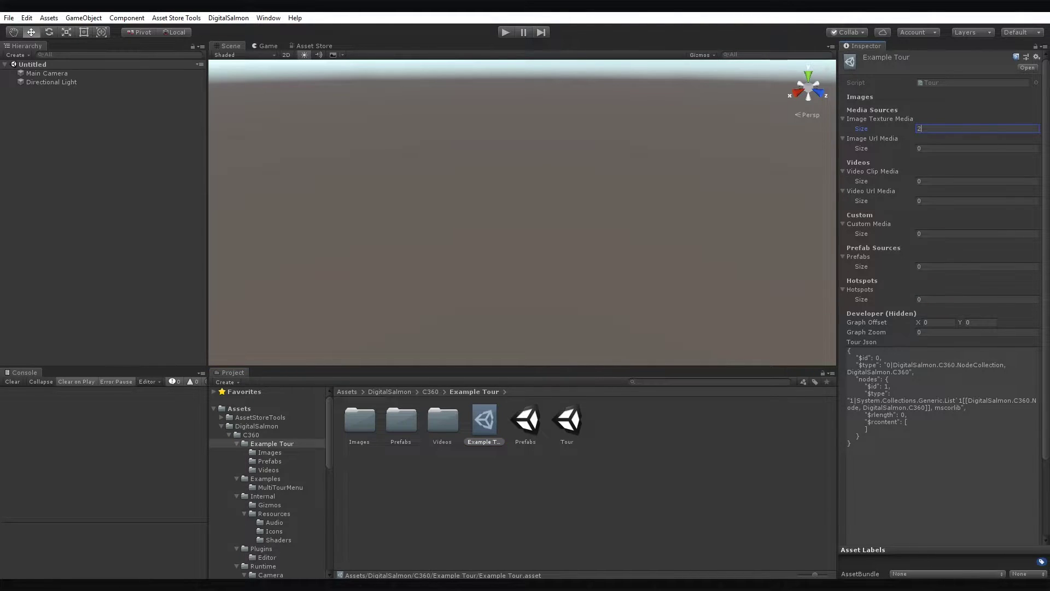
type("2")
key("Return")
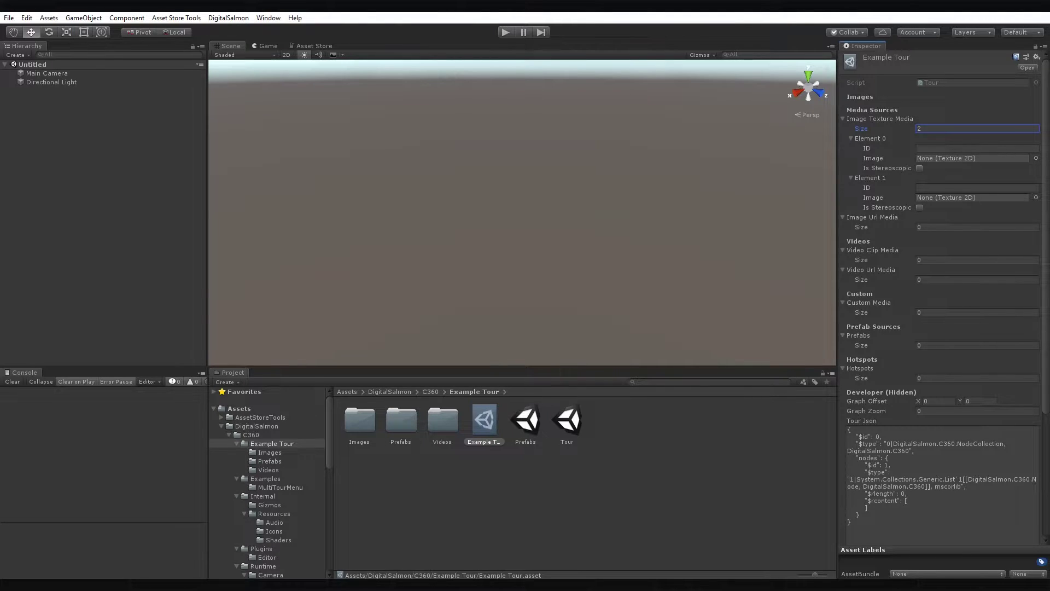
Step: Assign the Corridor and Frontdoor images to the two texture media entries, with the IDs Corridor and Front Door
left_click(270, 452)
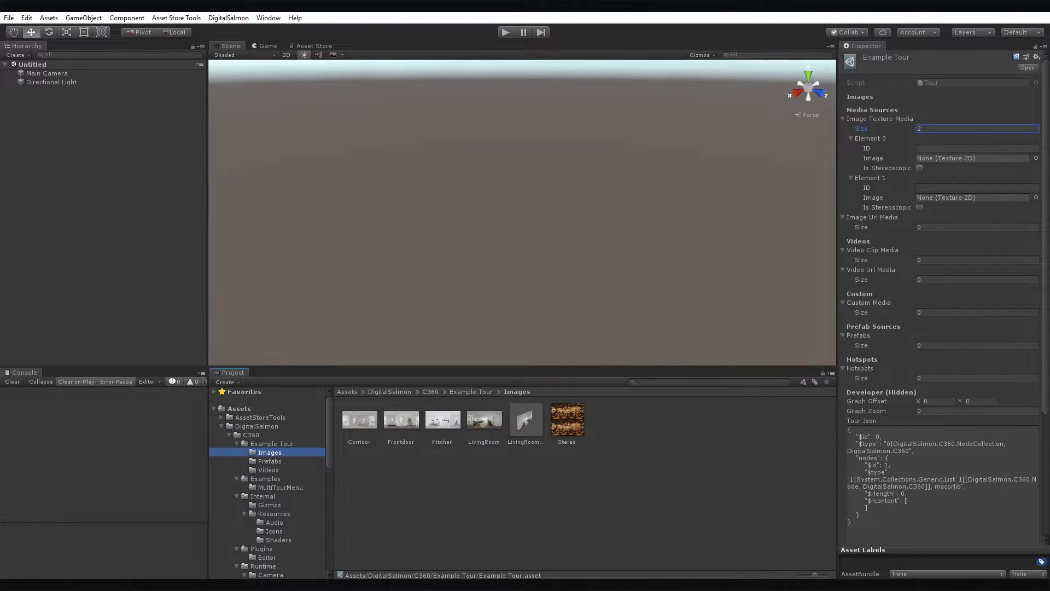
left_click(977, 128)
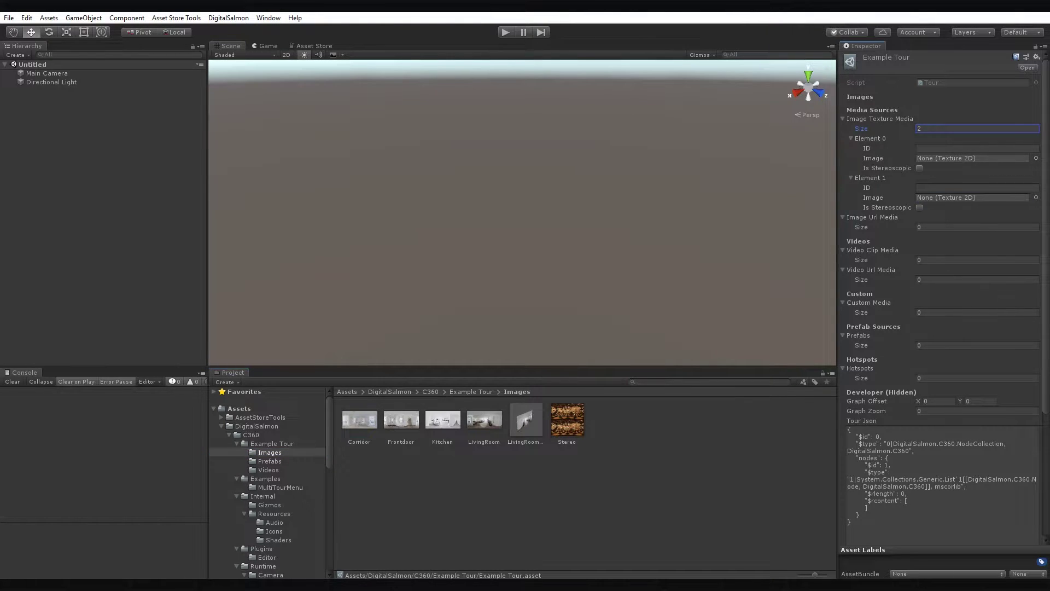
left_click_drag(359, 420, 972, 158)
left_click_drag(401, 420, 971, 197)
left_click(978, 148)
type("Corridor")
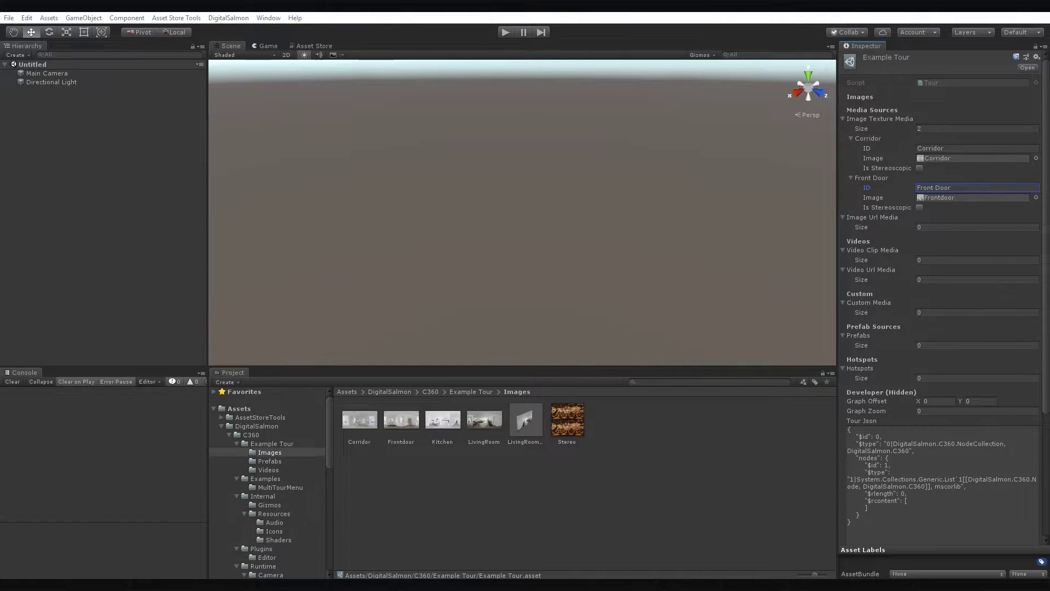
Step: Dock the Example Tour's 360 Tour graph alongside the Scene and Asset Store views, and add Corridor and Front Door image nodes
left_click(471, 391)
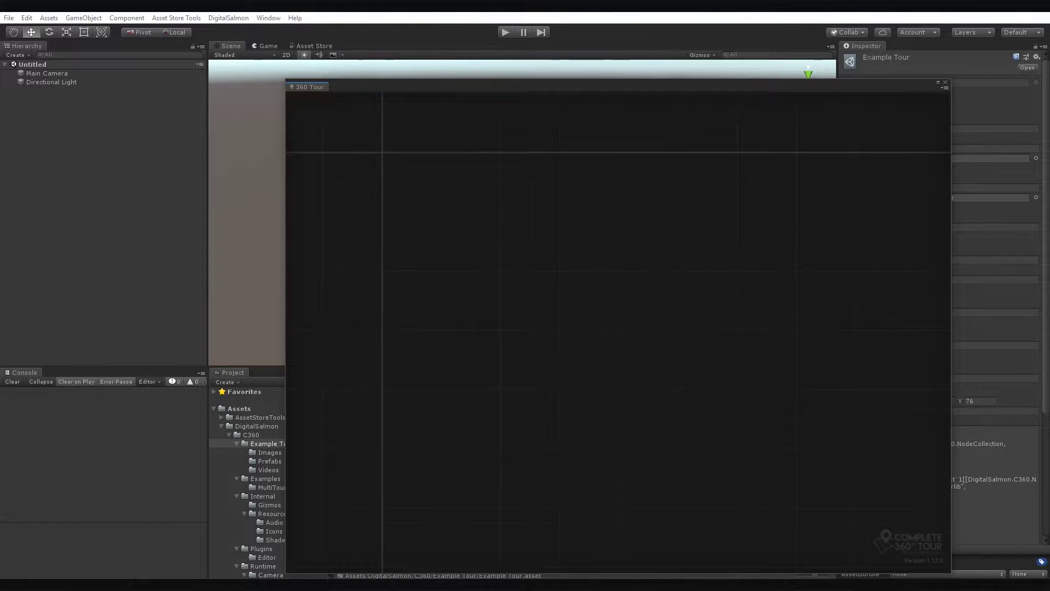
left_click_drag(307, 87, 372, 46)
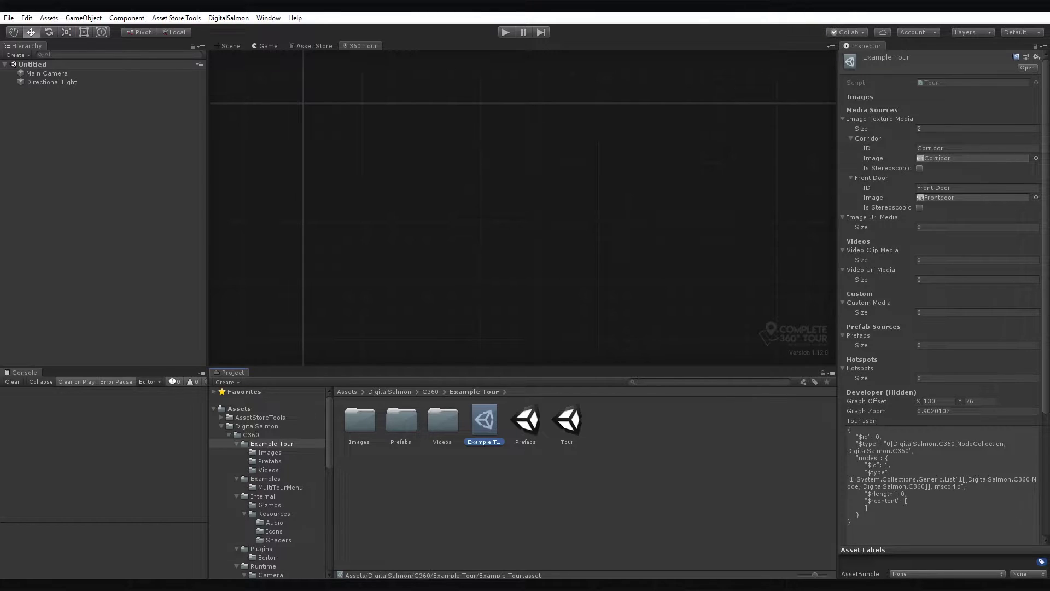
right_click(400, 174)
mouse_move(447, 180)
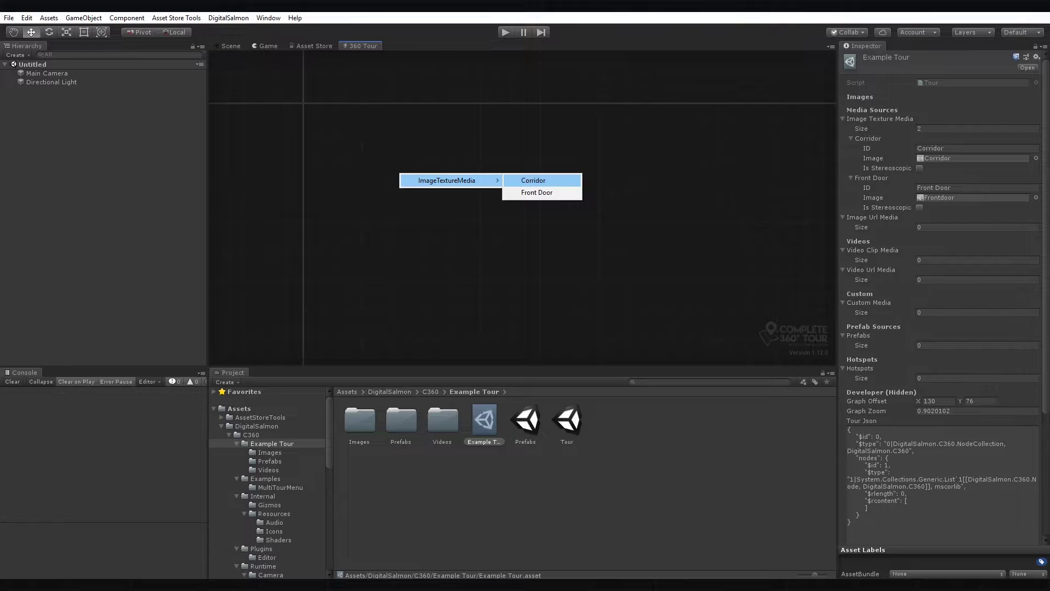
left_click(533, 180)
right_click(504, 184)
mouse_move(539, 190)
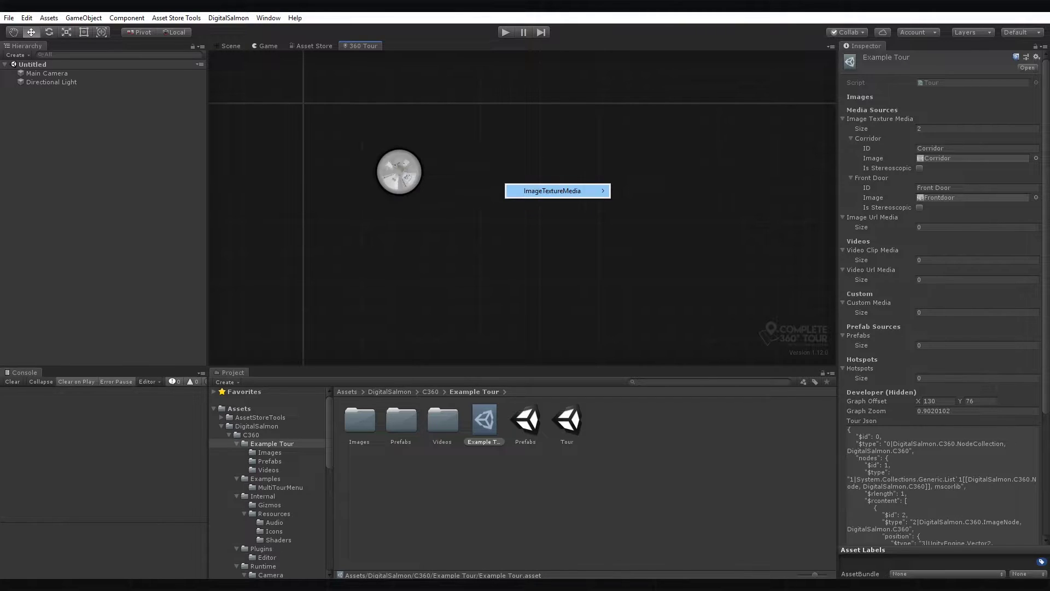
left_click(639, 204)
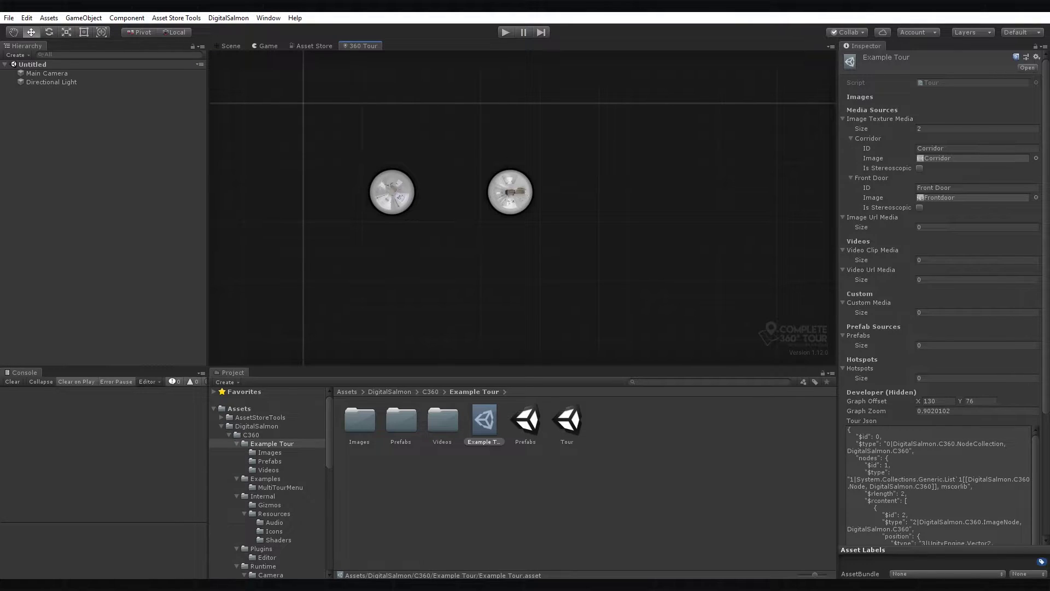
Step: Set the size of Image Url Media, Video Clip Media and Video Url Media to 1 each
left_click(963, 227)
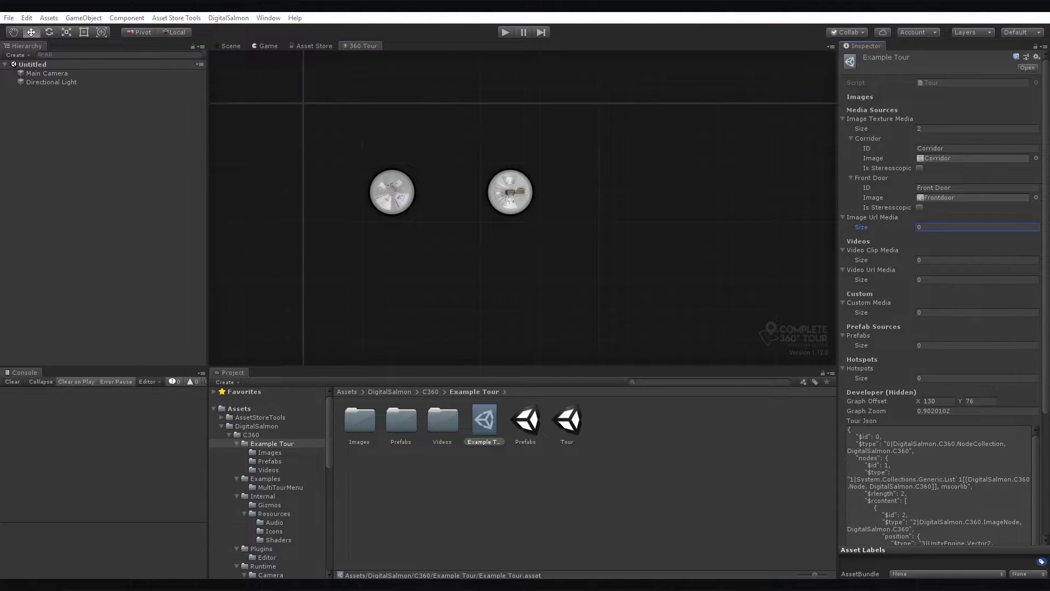
type("1")
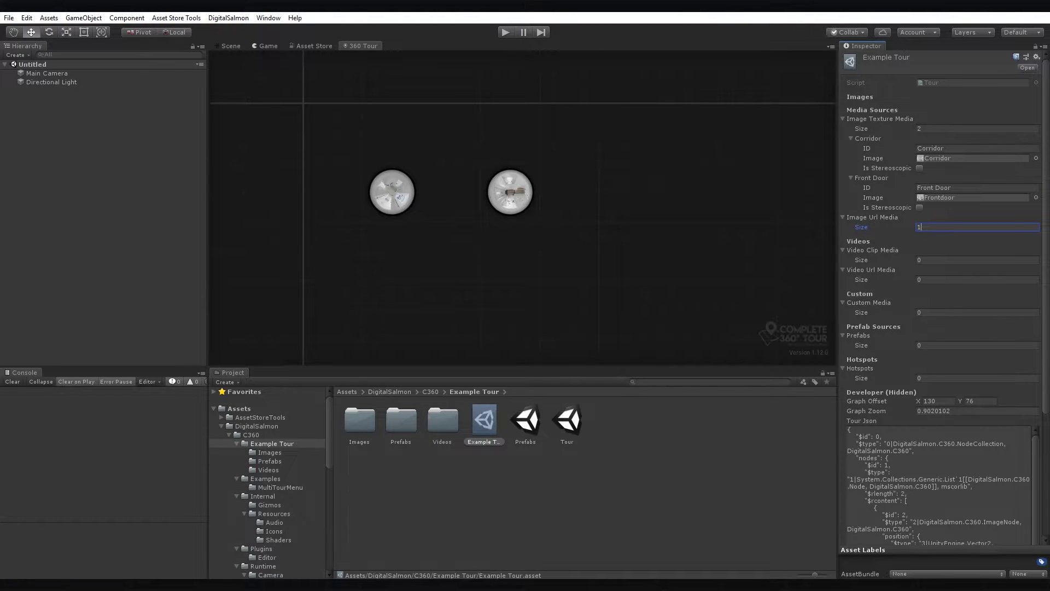
key("Return")
left_click(963, 300)
type("1")
key("Return")
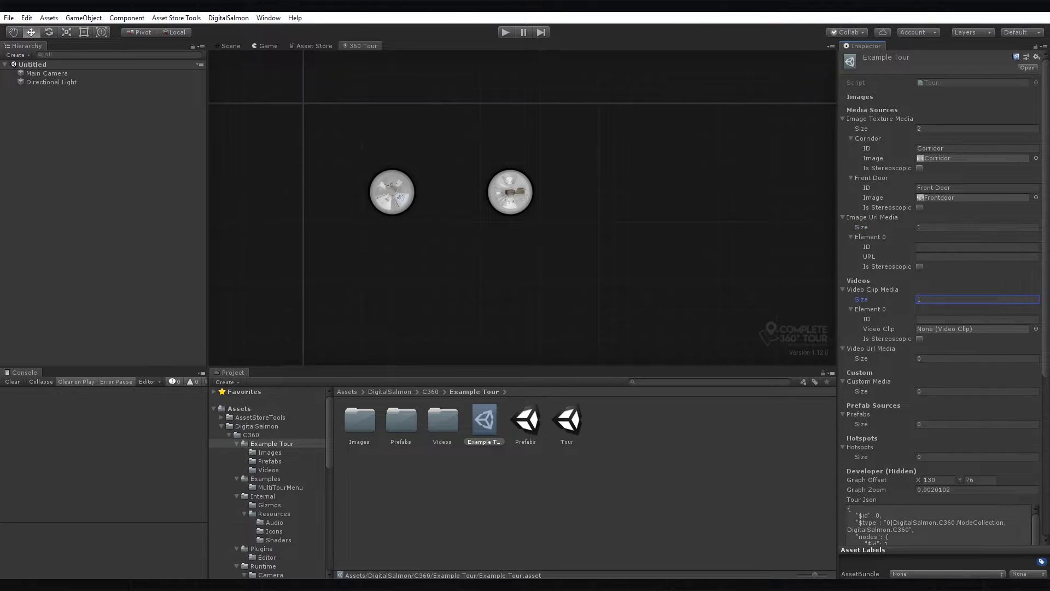
left_click(964, 358)
type("1")
key("Return")
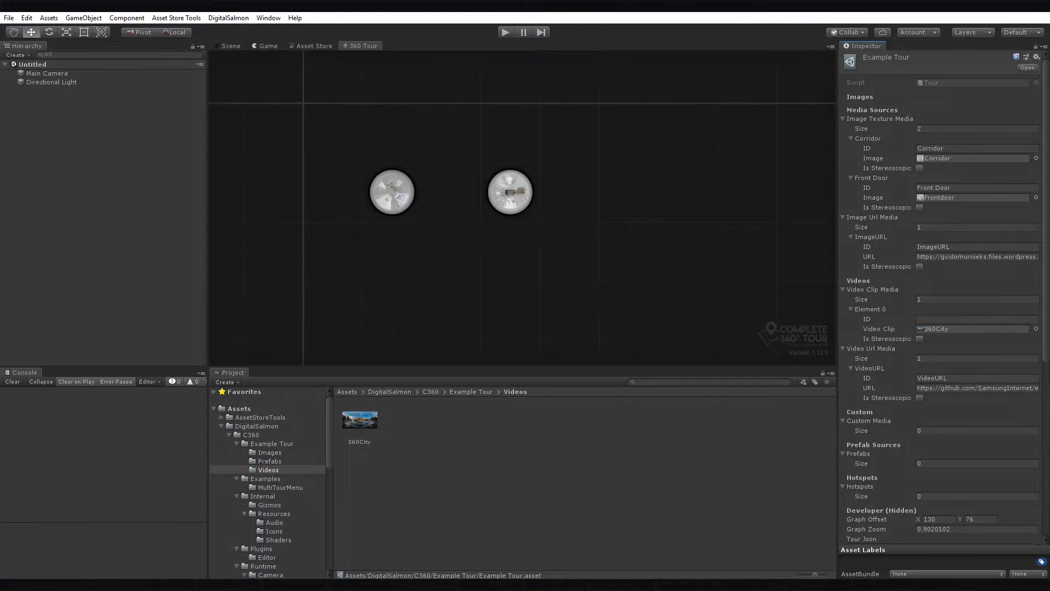
Step: Give the 360City video clip entry the ID VideoCLIP, and add the ImageURL, VideoCLIP and VideoURL nodes to the tour graph
left_click(977, 319)
type("VideoCLIP")
right_click(412, 252)
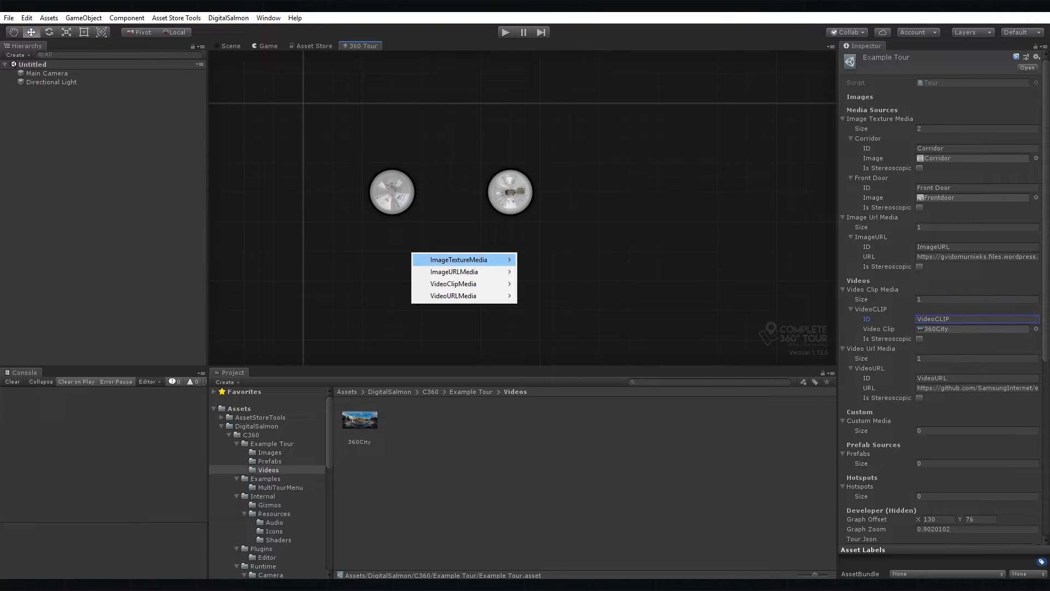
mouse_move(443, 260)
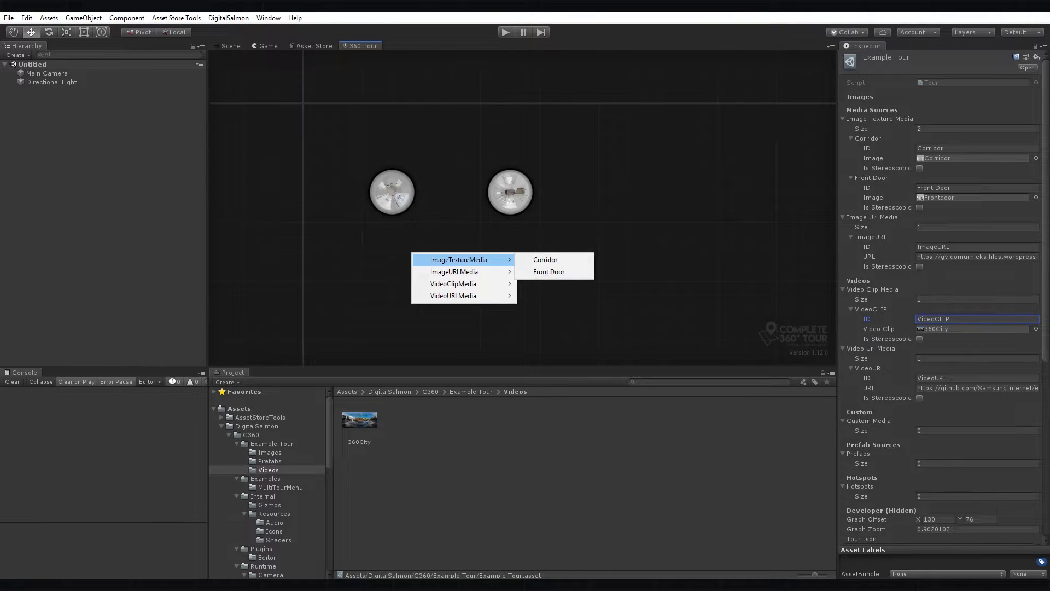
mouse_move(454, 284)
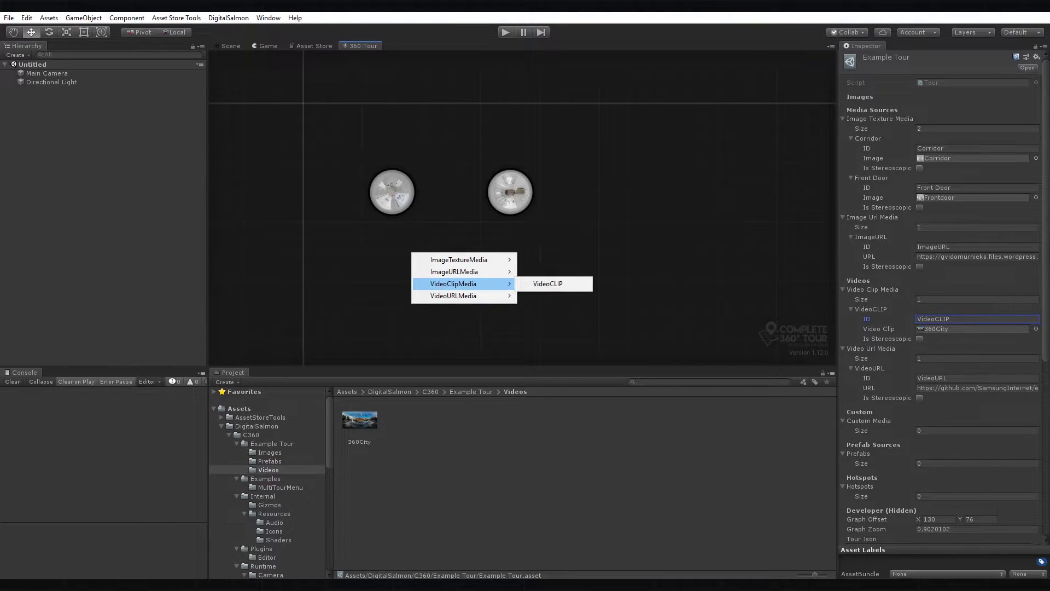
left_click(549, 296)
right_click(520, 250)
mouse_move(564, 292)
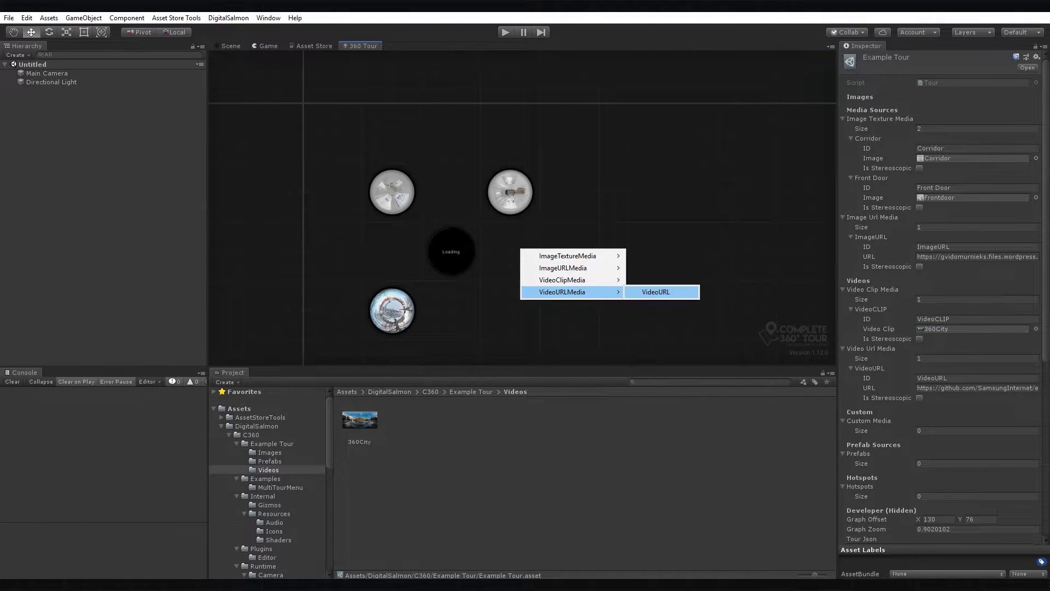
left_click(656, 291)
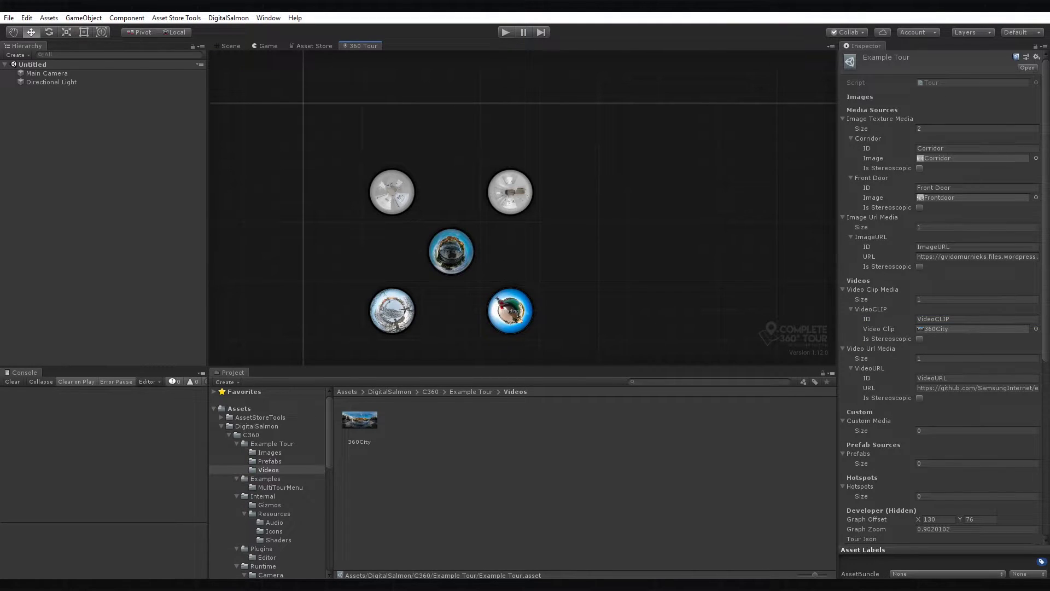
Step: Add a second Corridor node beside the VideoCLIP node, and append 2 to the original Corridor node's name
scroll(384, 319, "up", 5)
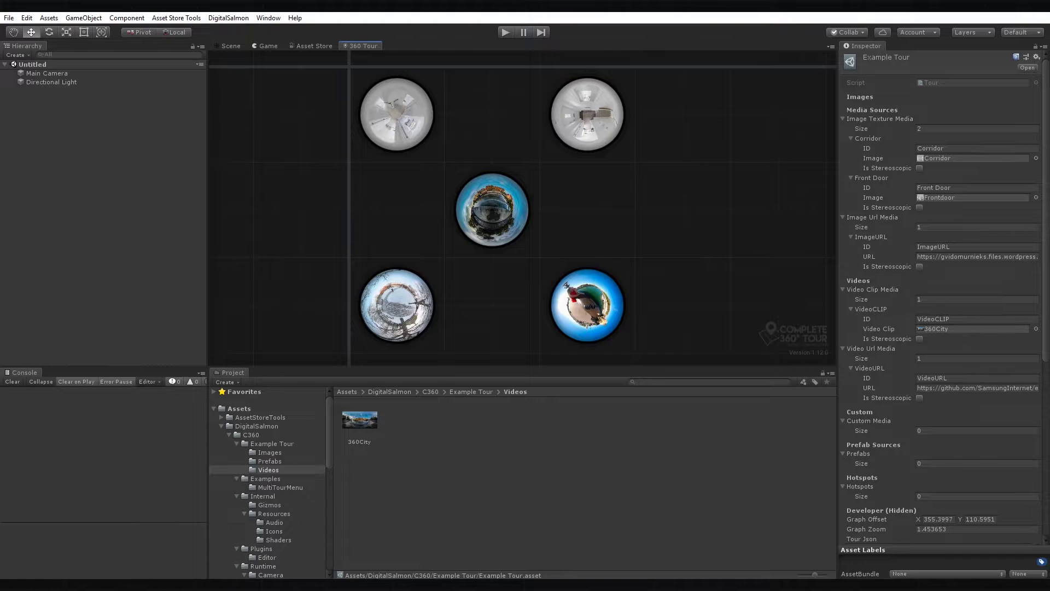
right_click(609, 197)
mouse_move(629, 202)
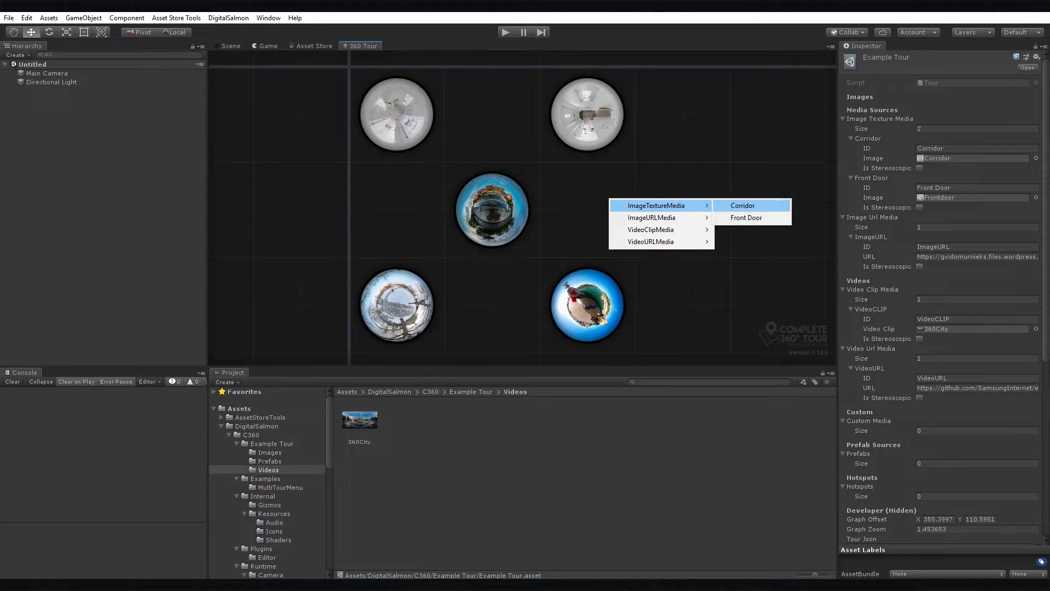
left_click(722, 204)
left_click(413, 148)
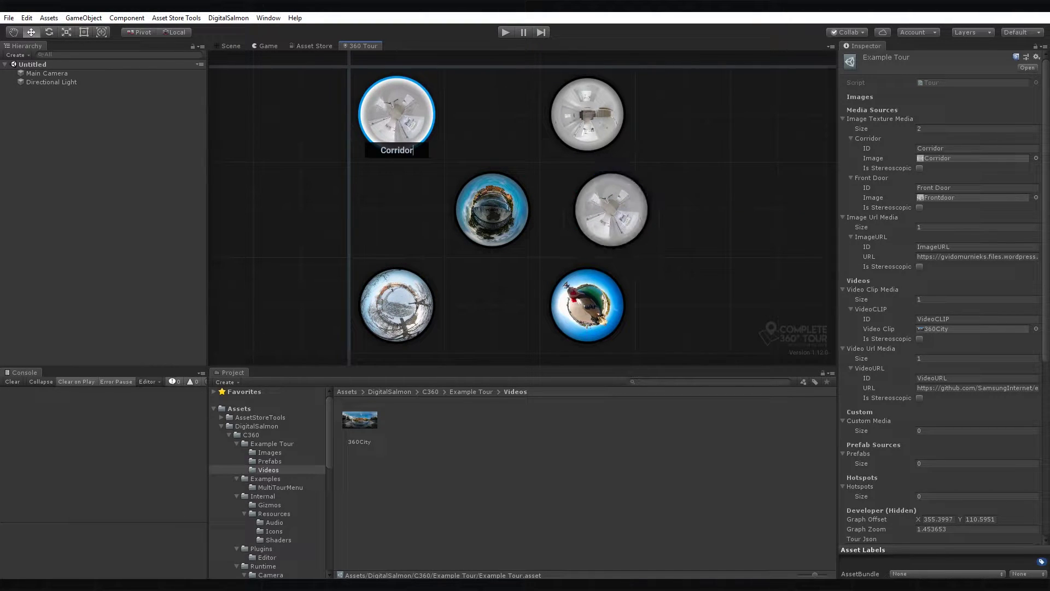
type("2")
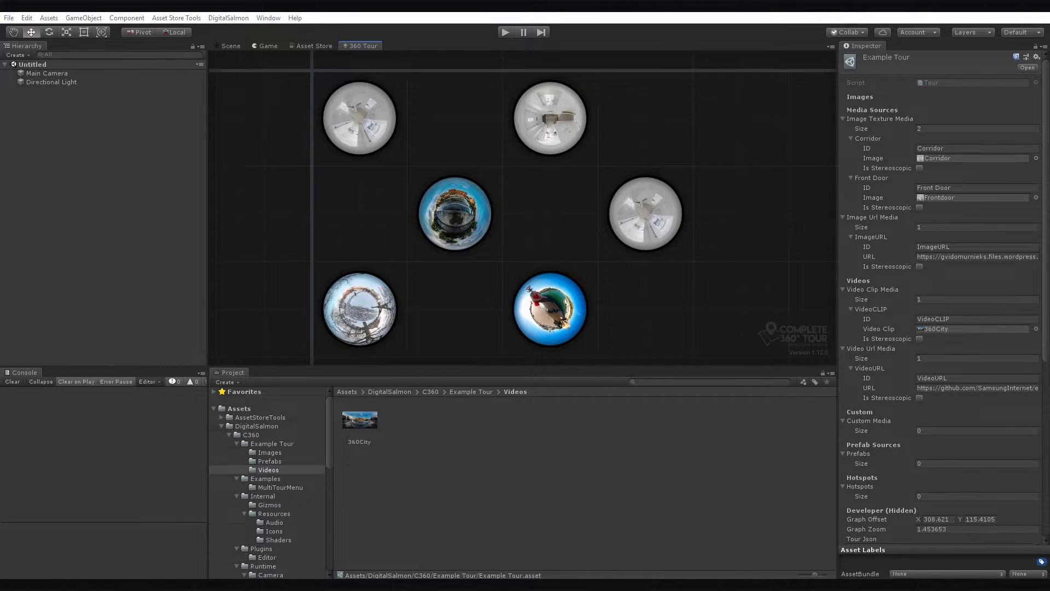
Step: Move the ImageURL node further left in the tour graph, away from the other nodes
left_click(359, 308)
left_click_drag(359, 308, 264, 309)
Step: Try to create a hotspot on the ImageURL node and read the full console message about it
left_click_drag(302, 269, 332, 232)
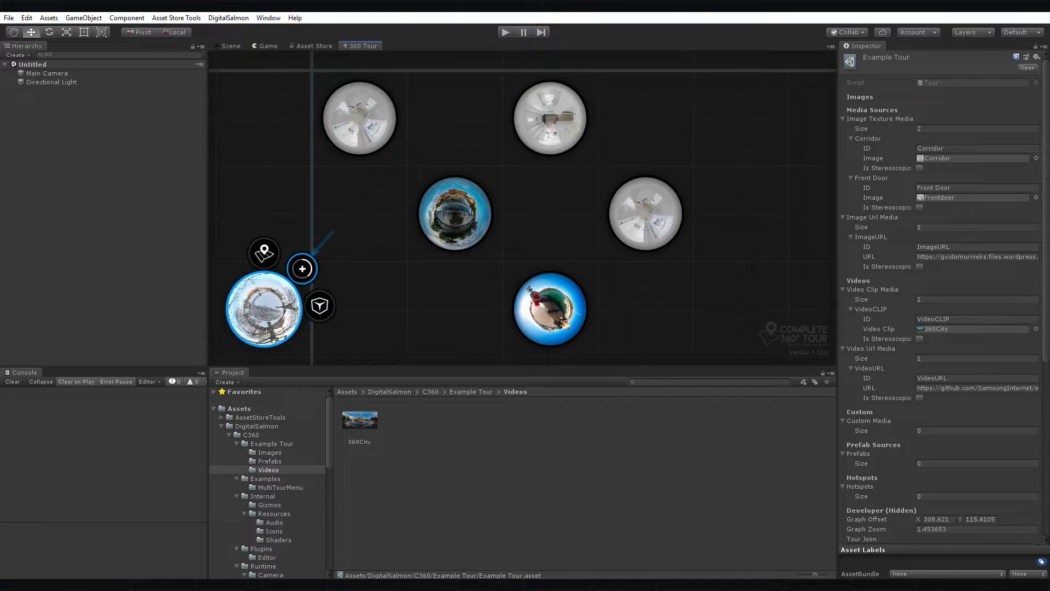
left_click_drag(332, 231, 334, 231)
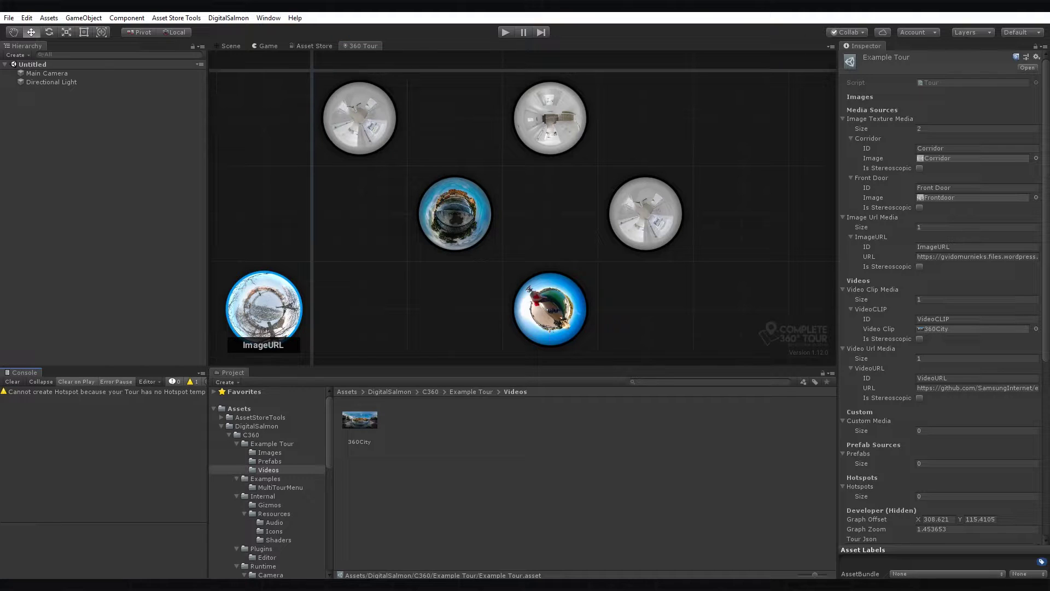
left_click(104, 392)
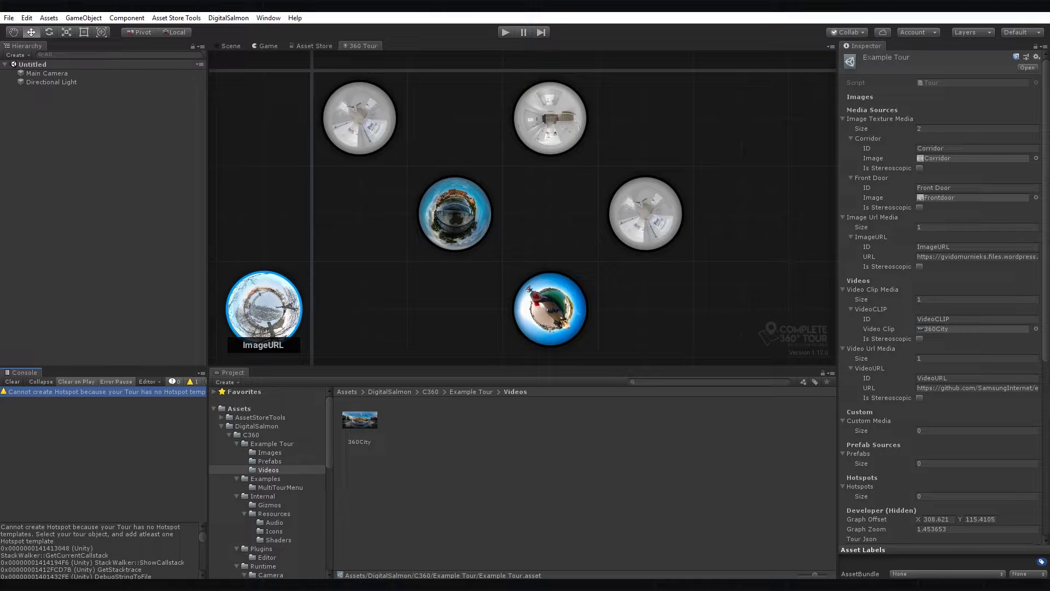
Step: Select the Example Tour asset and set the size of its Hotspots list to 1
left_click(470, 391)
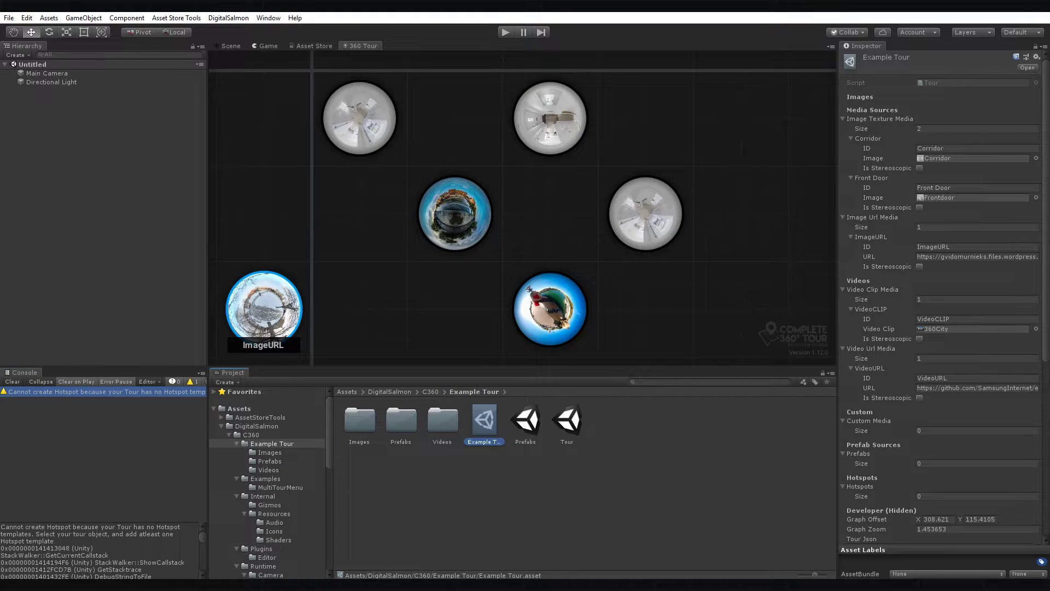
scroll(941, 296, "down", 3)
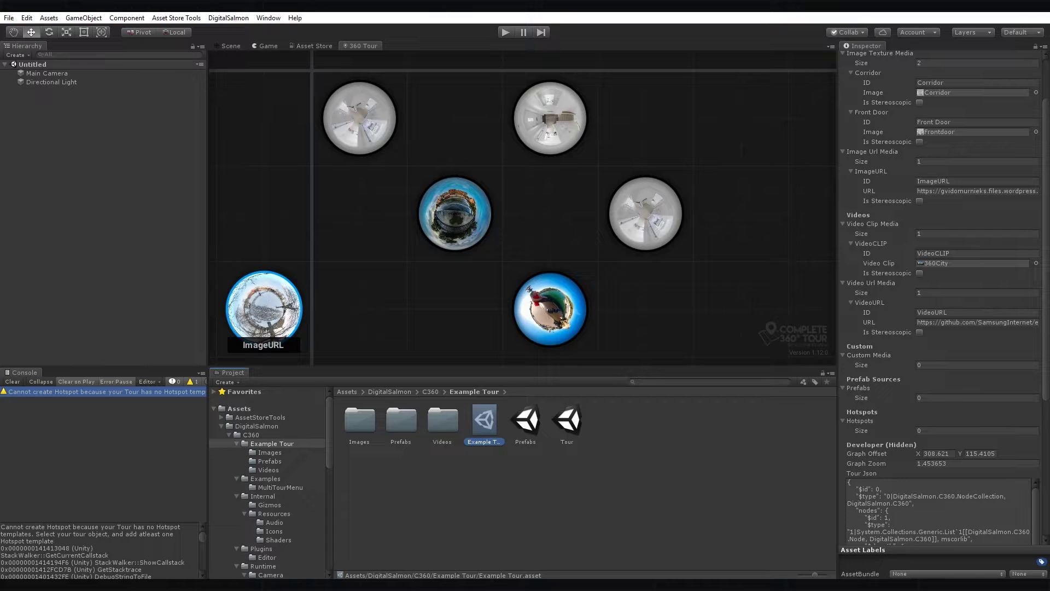
left_click(977, 431)
type("1")
key("Return")
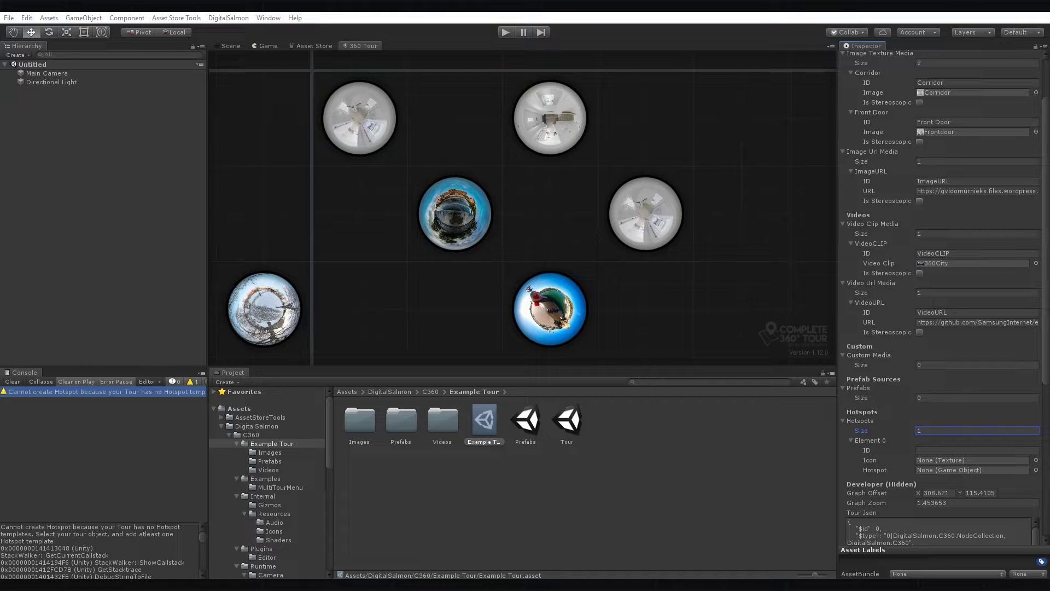
Step: Assign the Hotspot prefab from the Runtime/Hotspot folder to the new hotspot entry
scroll(268, 482, "down", 5)
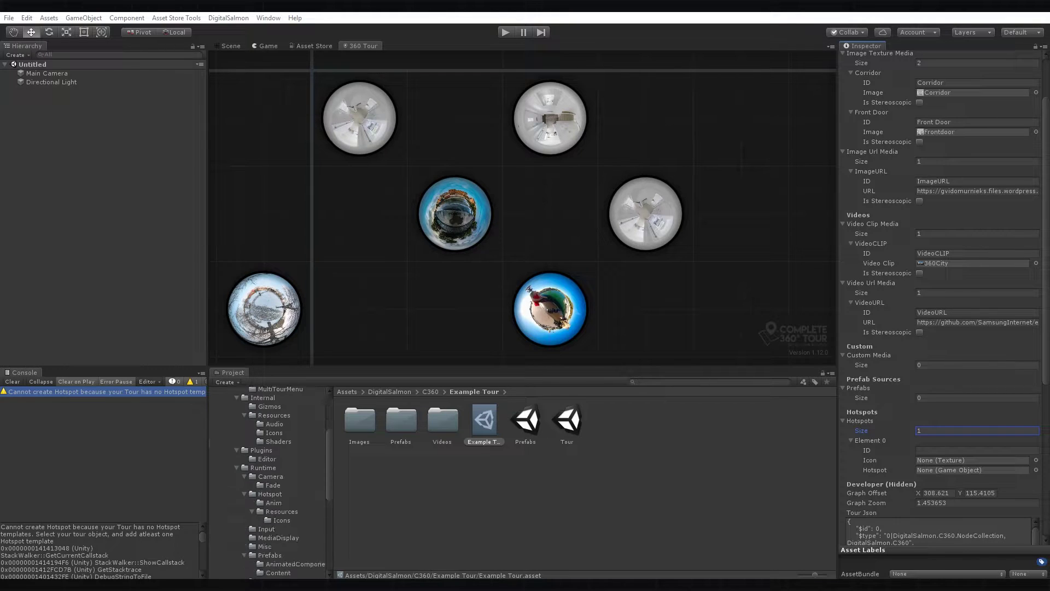
left_click(270, 461)
left_click_drag(525, 420, 974, 470)
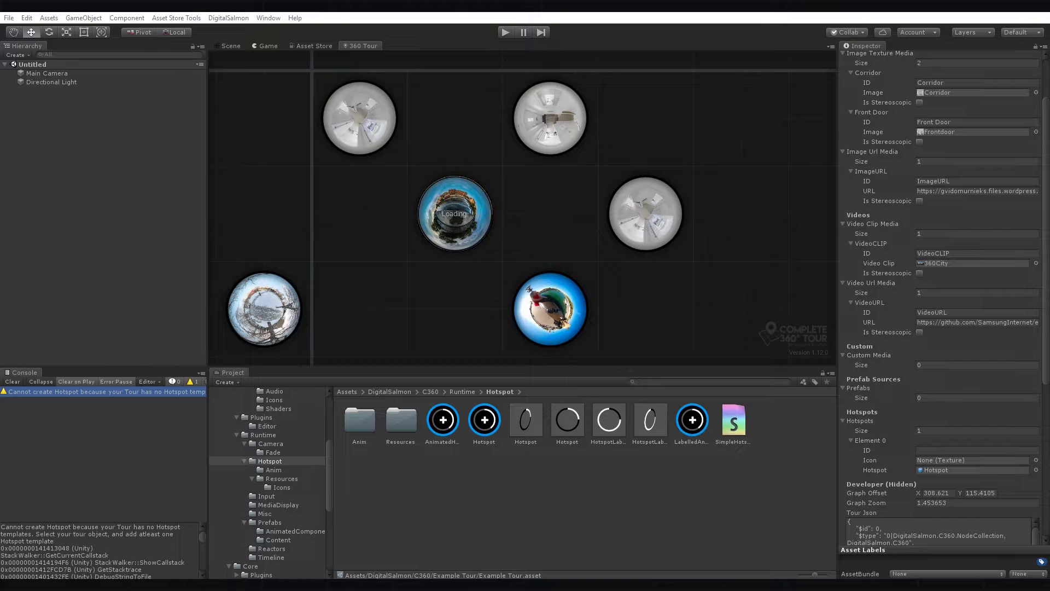
Step: Set the hotspot entry's icon to the Hotspot texture and its ID to Default
left_click(1036, 460)
type("ho")
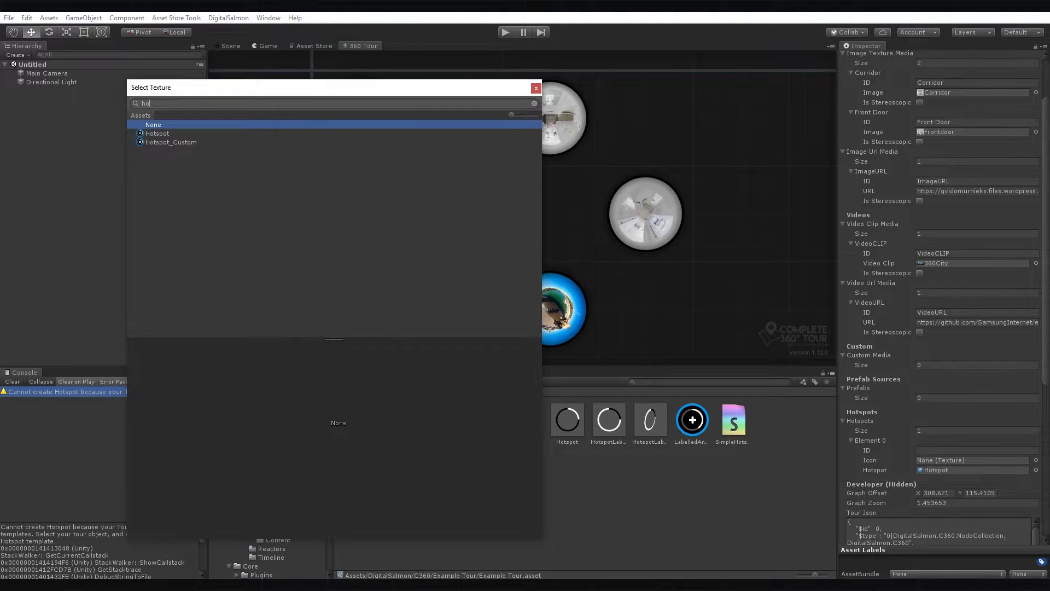
key("Down")
key("Return")
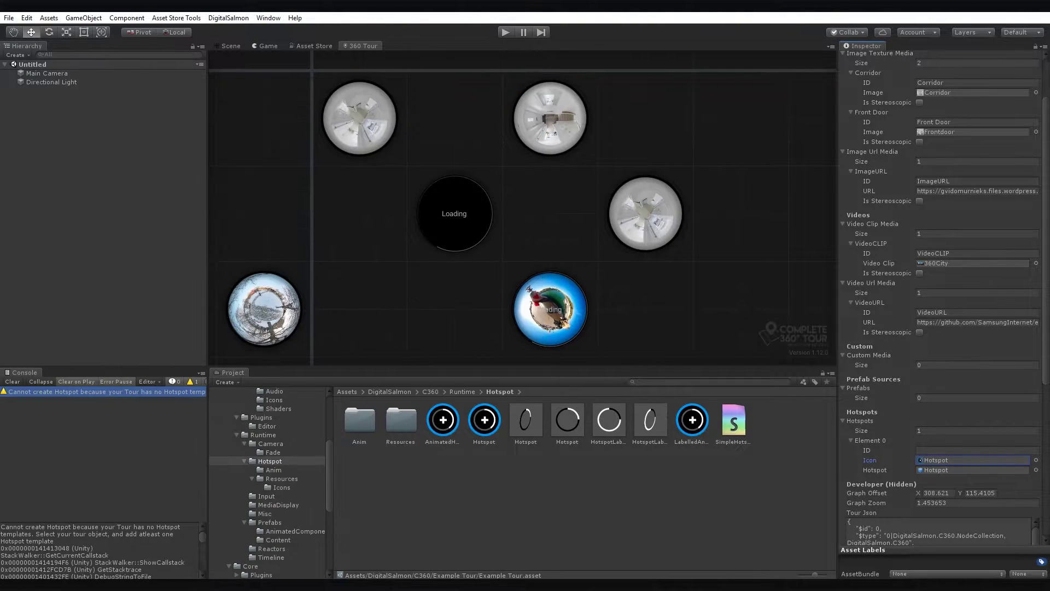
left_click(977, 451)
type("Default")
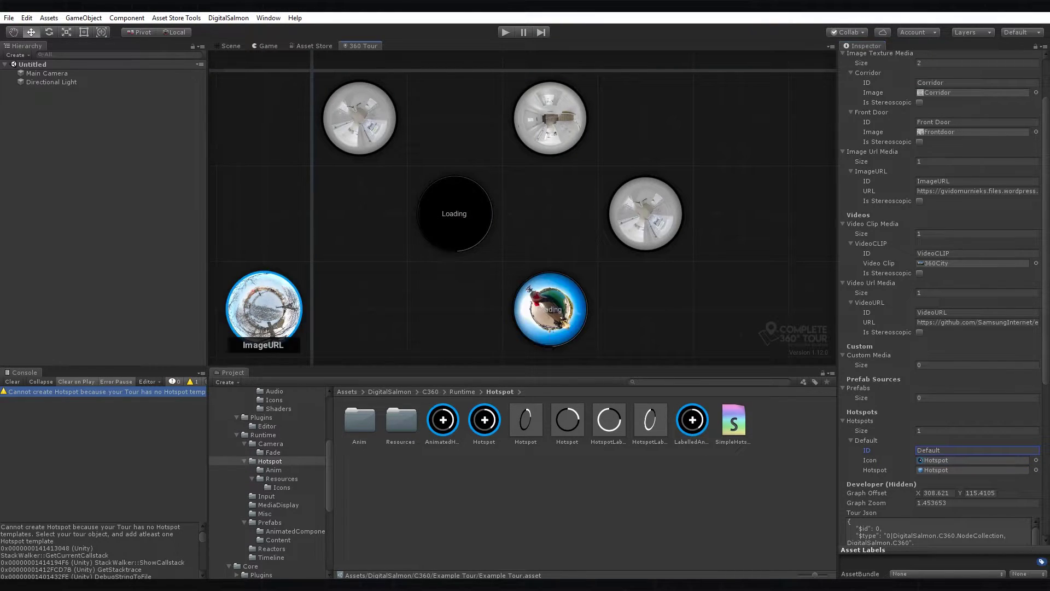
Step: Link the ImageURL node to VideoCLIP with a hotspot placed just above the two benches, and move the VideoCLIP node up-left of ImageURL
left_click(264, 309)
left_click_drag(327, 236, 347, 215)
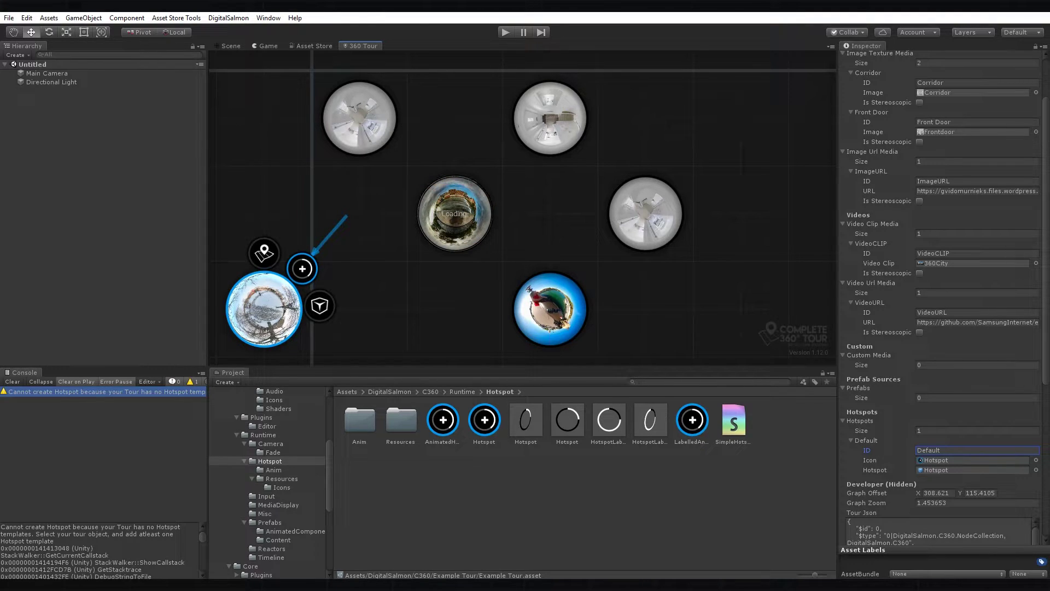
mouse_move(347, 215)
left_mouse_down()
mouse_move(403, 281)
mouse_move(432, 234)
mouse_move(449, 121)
mouse_move(547, 118)
mouse_move(547, 307)
mouse_move(645, 213)
mouse_move(549, 118)
mouse_move(455, 213)
mouse_move(550, 309)
mouse_move(454, 213)
left_mouse_up()
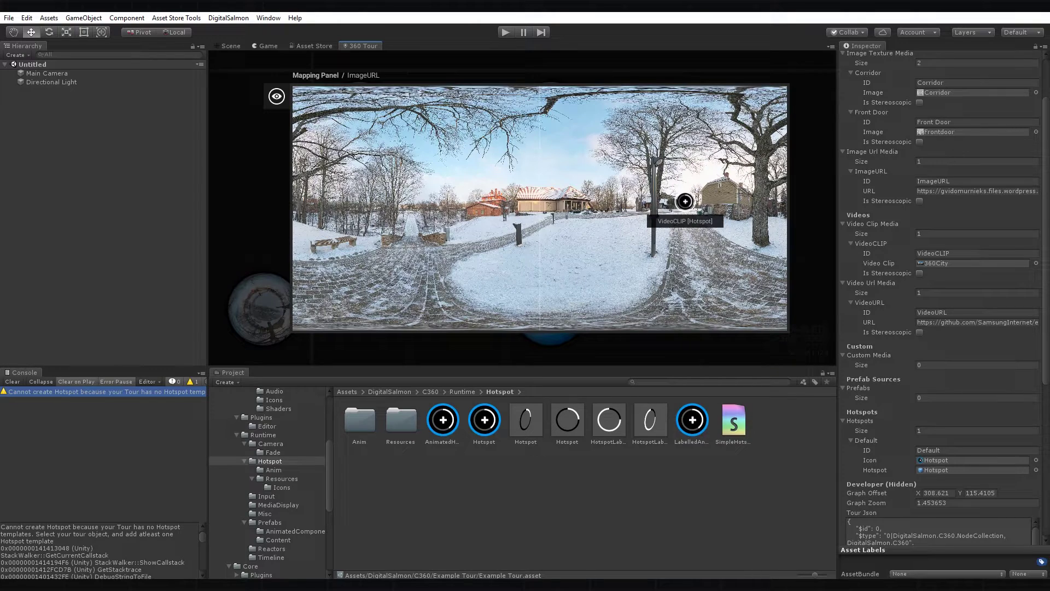
mouse_move(685, 201)
left_mouse_down()
mouse_move(612, 185)
mouse_move(414, 220)
left_mouse_up()
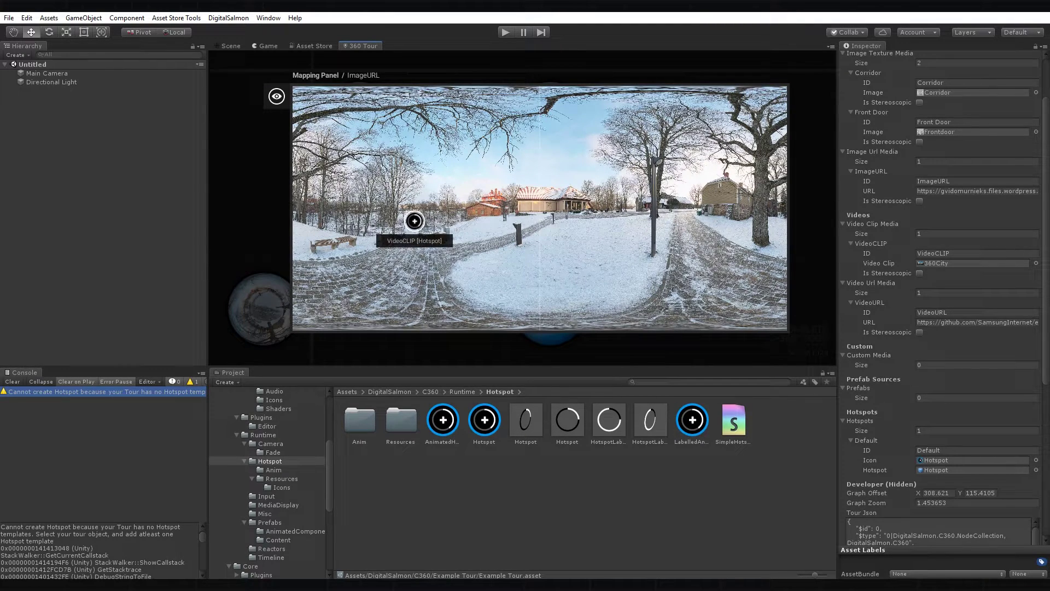
left_click(276, 97)
left_click_drag(461, 212, 345, 220)
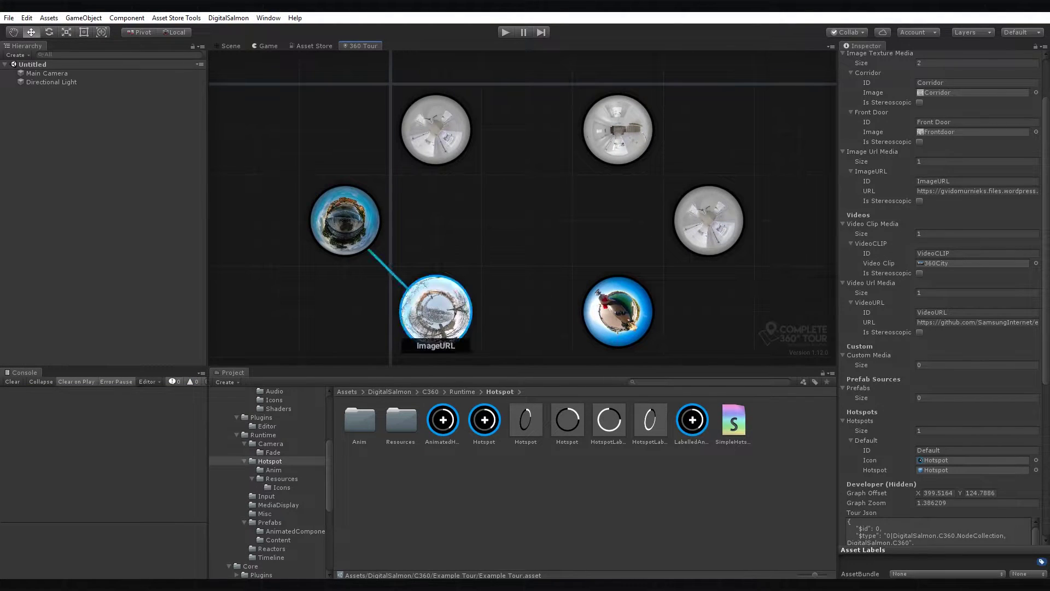
Step: Delete the VideoCLIP hotspot from the ImageURL mapping and recreate it from the ImageURL node, placing it above the two benches
double_click(436, 310)
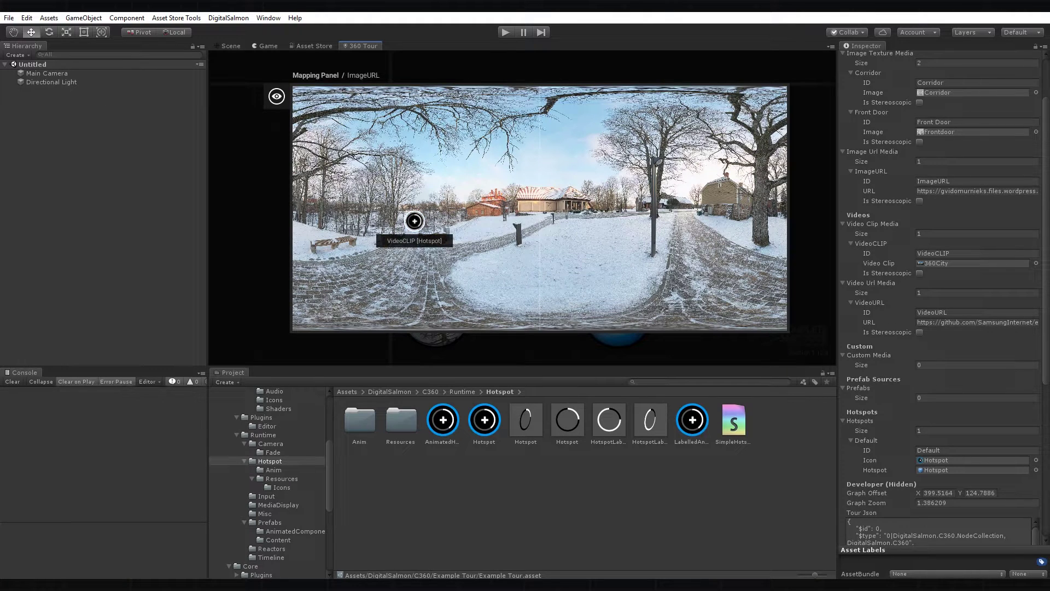
key("Delete")
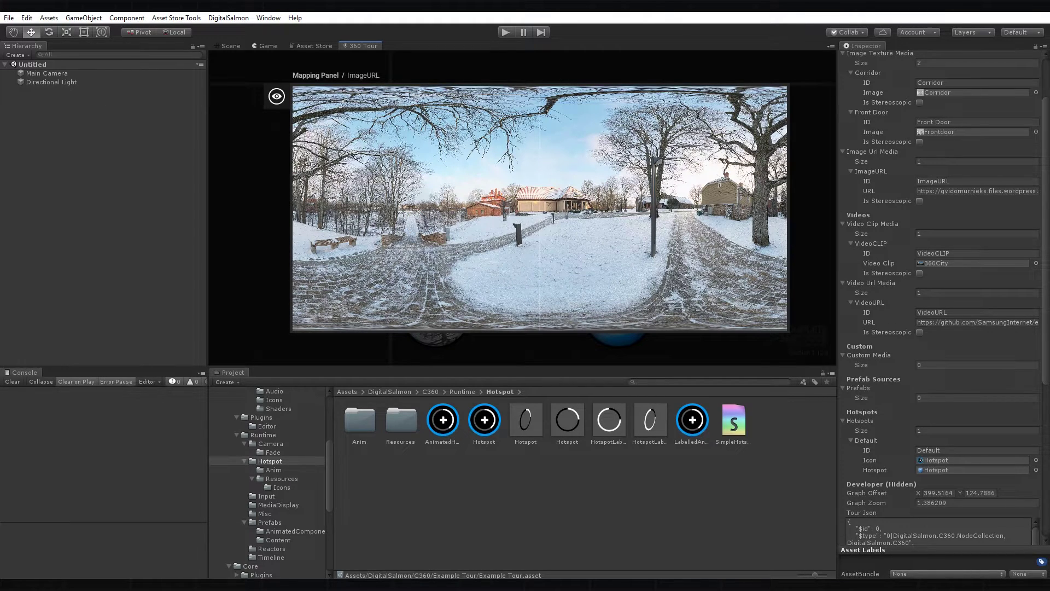
key("Escape")
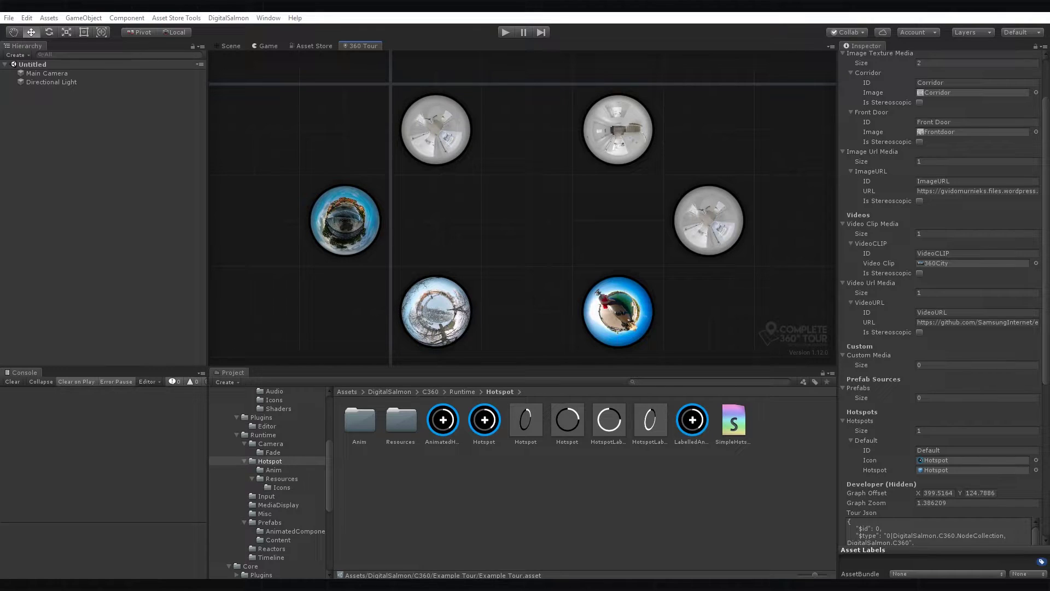
mouse_move(446, 300)
left_click_drag(471, 273, 349, 221)
left_click_drag(463, 222, 410, 206)
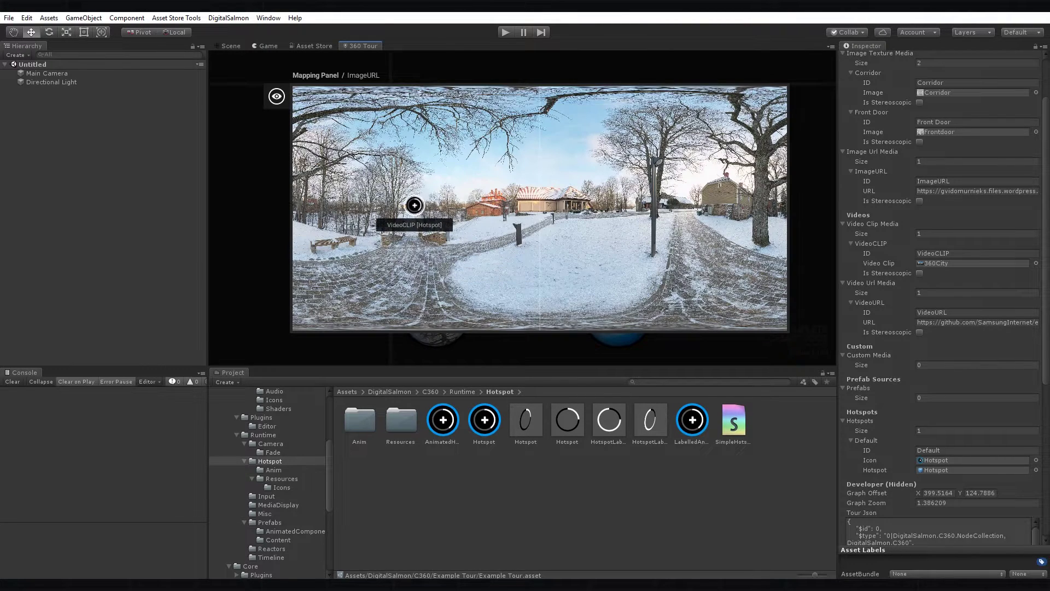
left_click(276, 96)
Step: Link the remaining graph nodes with hotspots, including VideoURL to Corridor2 and ImageURL to the far-right corridor node
left_click_drag(653, 90, 709, 221)
left_click_drag(653, 272, 436, 129)
left_click_drag(540, 209, 469, 213)
left_click_drag(471, 273, 709, 220)
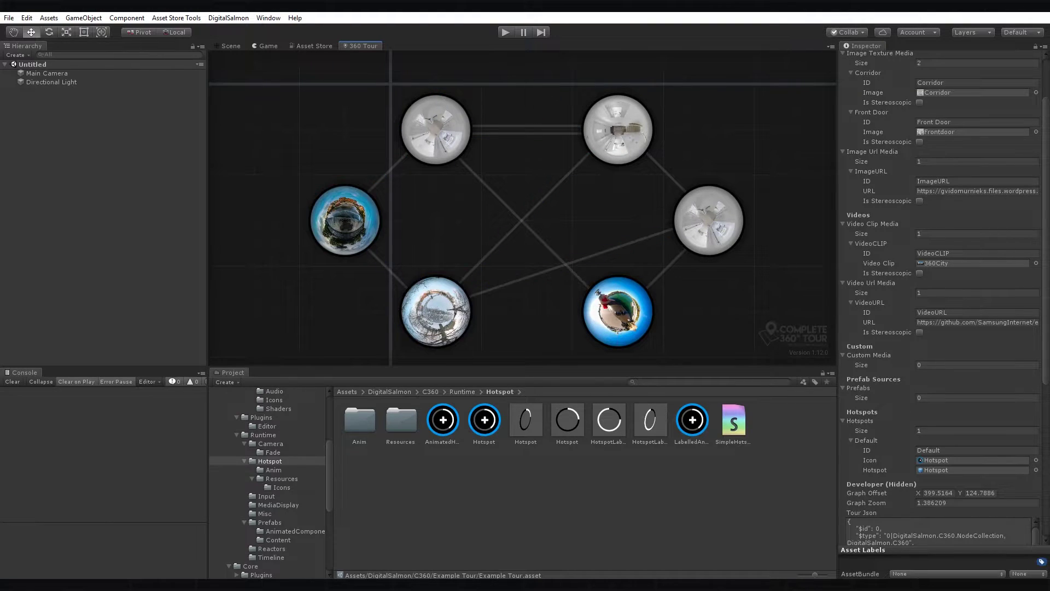
Step: Open the Tour scene from the C360/Example Tour folder and display it in the Scene view
left_click(430, 392)
double_click(359, 421)
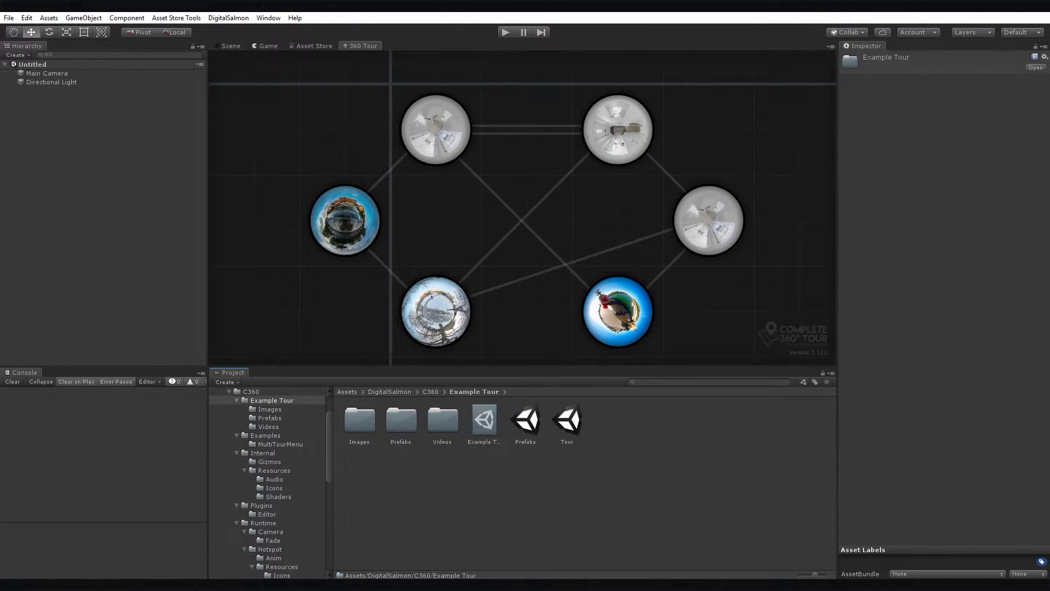
left_click(567, 421)
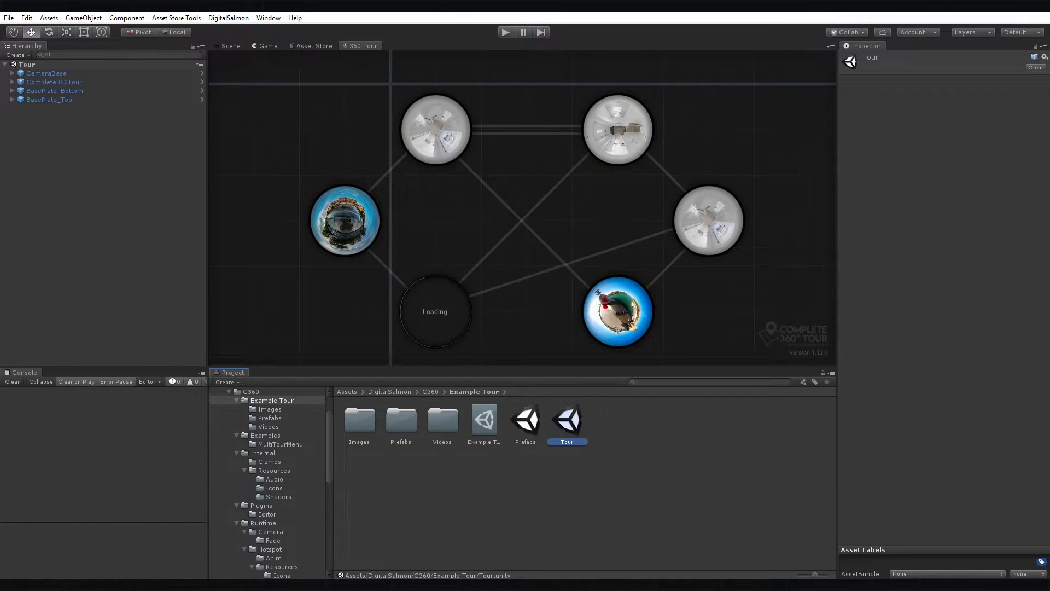
left_click(228, 46)
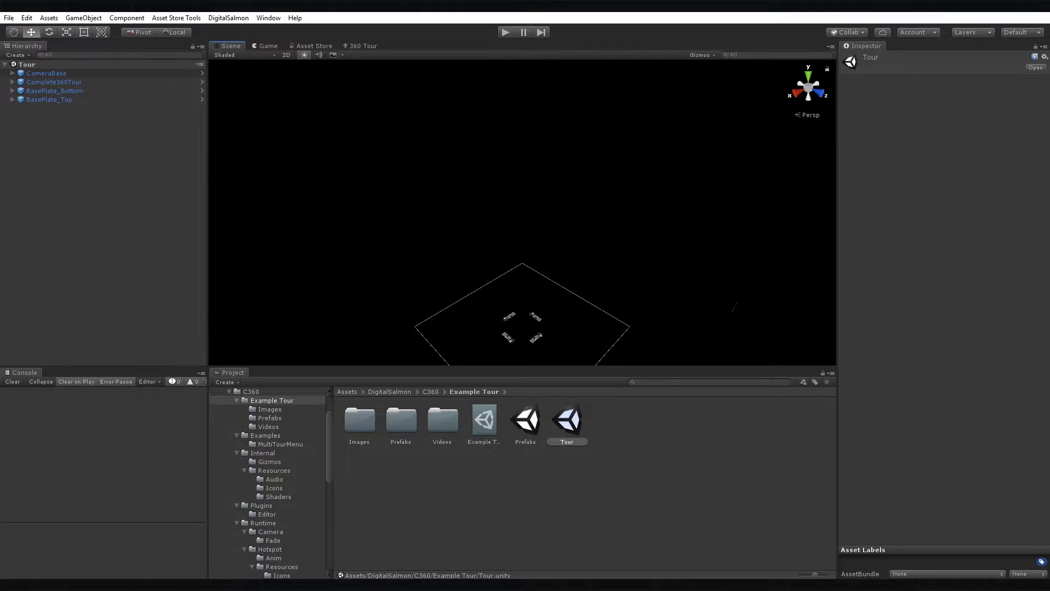
Step: Examine the scene's CameraBase, Complete360Tour, BasePlate_Bottom and BasePlate_Top objects and their component settings
left_click(46, 73)
middle_click_drag(521, 213, 449, 186)
left_click_drag(448, 186, 782, 175, "alt")
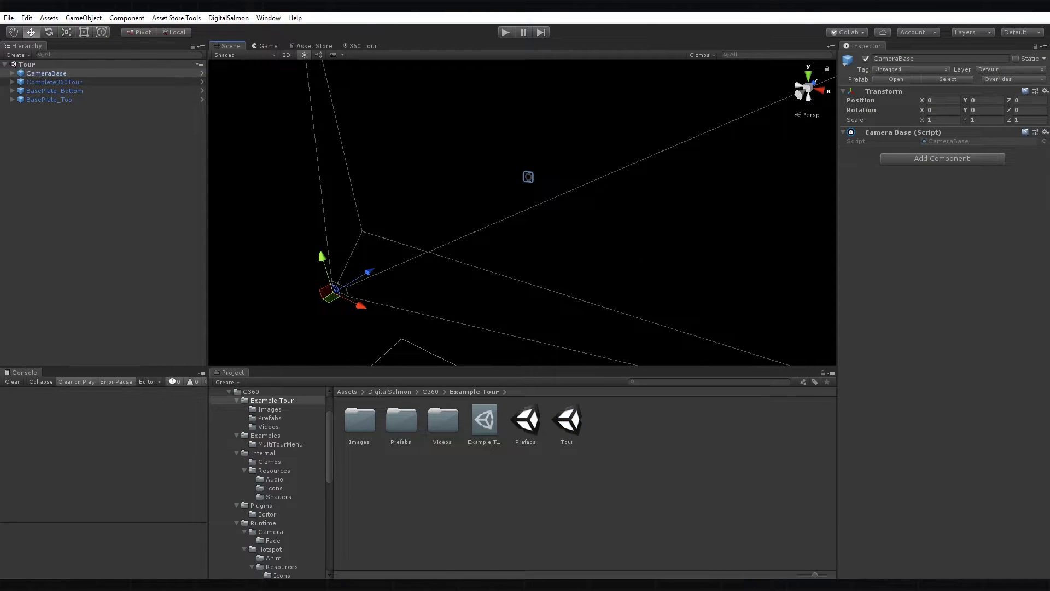
left_click(12, 82)
left_click(54, 81)
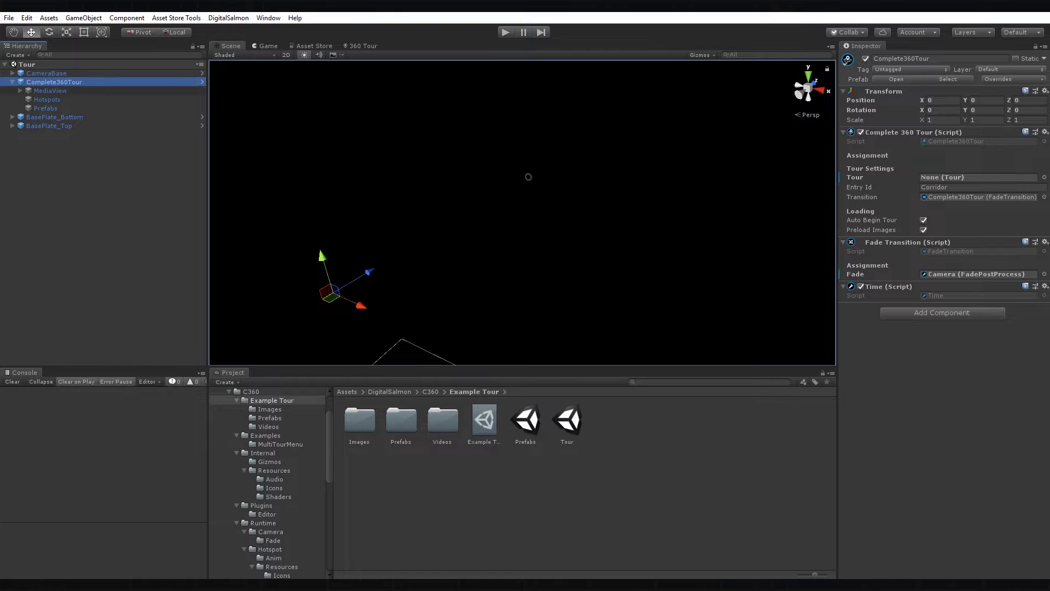
left_click(55, 117)
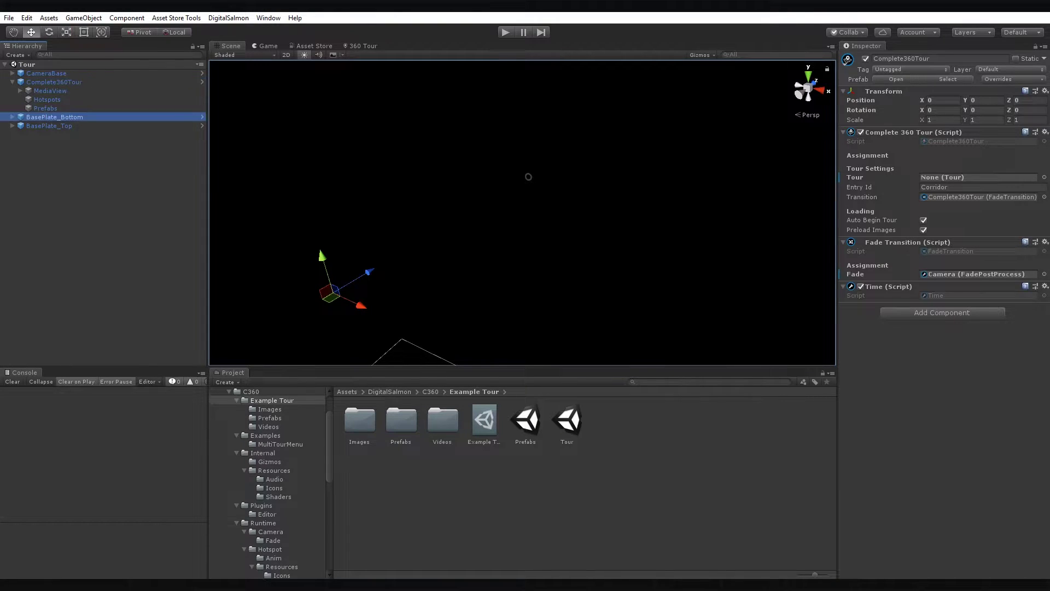
left_click(49, 126)
scroll(522, 212, "down", 8)
middle_click_drag(522, 212, 547, 165)
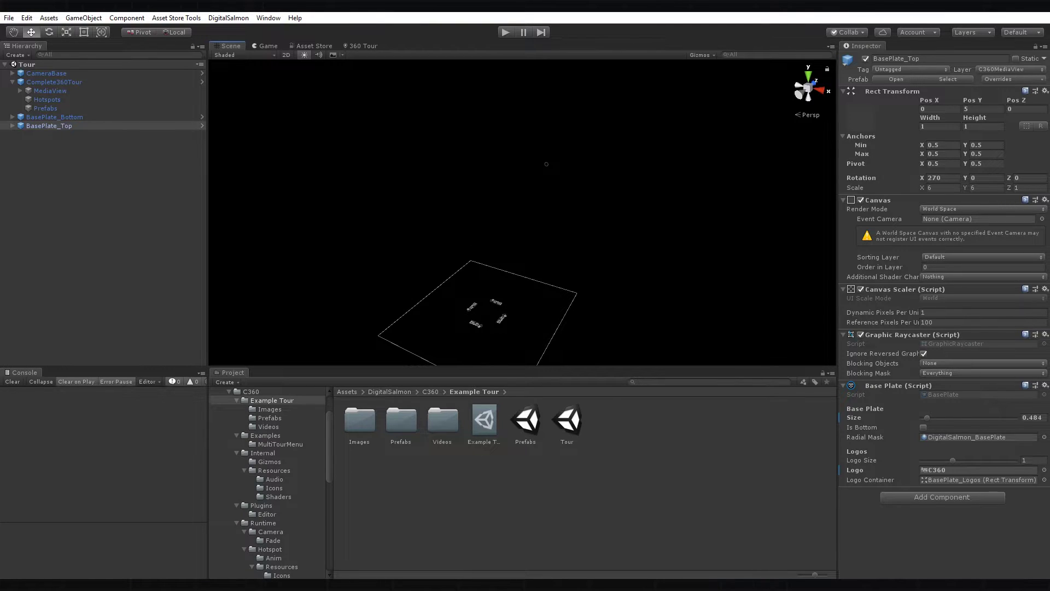
Step: Delete both the top and bottom base plates from the scene and undo the deletion
left_click(55, 117, "shift")
key("Delete")
key("ctrl+z")
Step: Assign the Example Tour asset to the Complete360Tour object's Tour setting and set its Entry Id to Corridor2
left_click(54, 82)
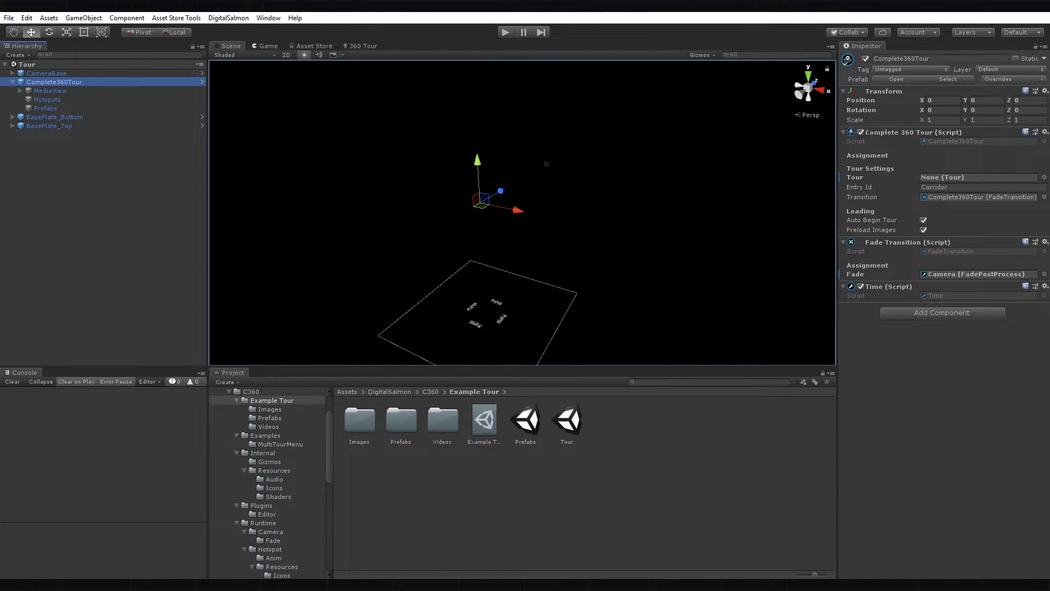
left_click_drag(484, 420, 973, 178)
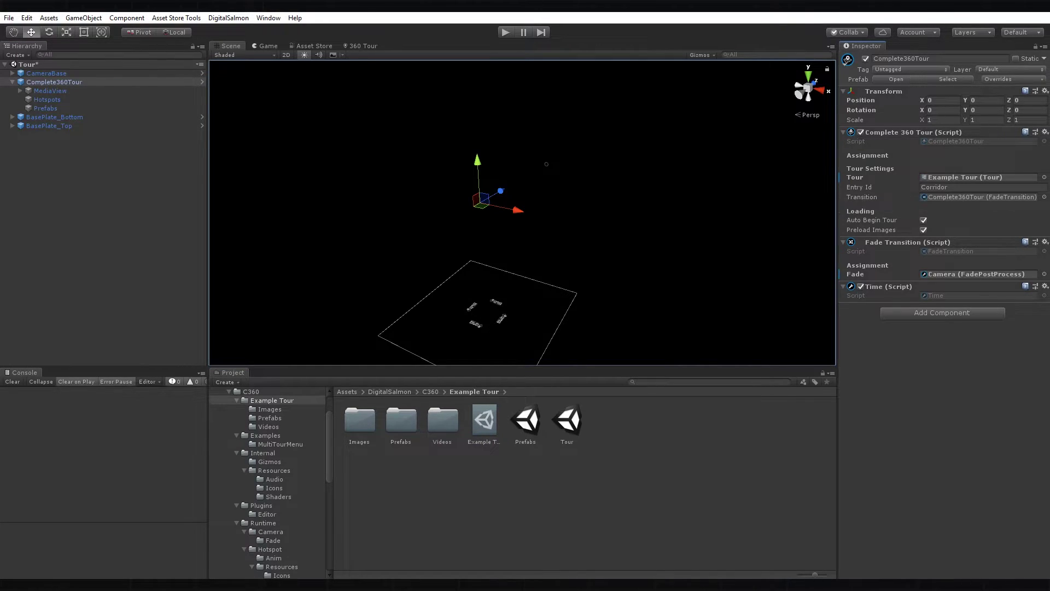
left_click(968, 187)
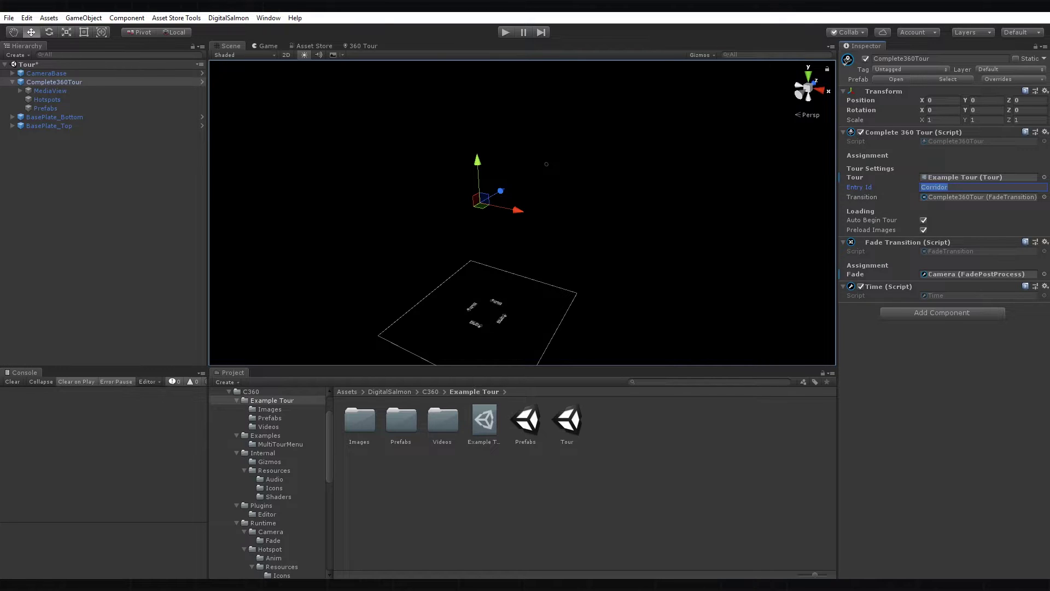
left_click(362, 46)
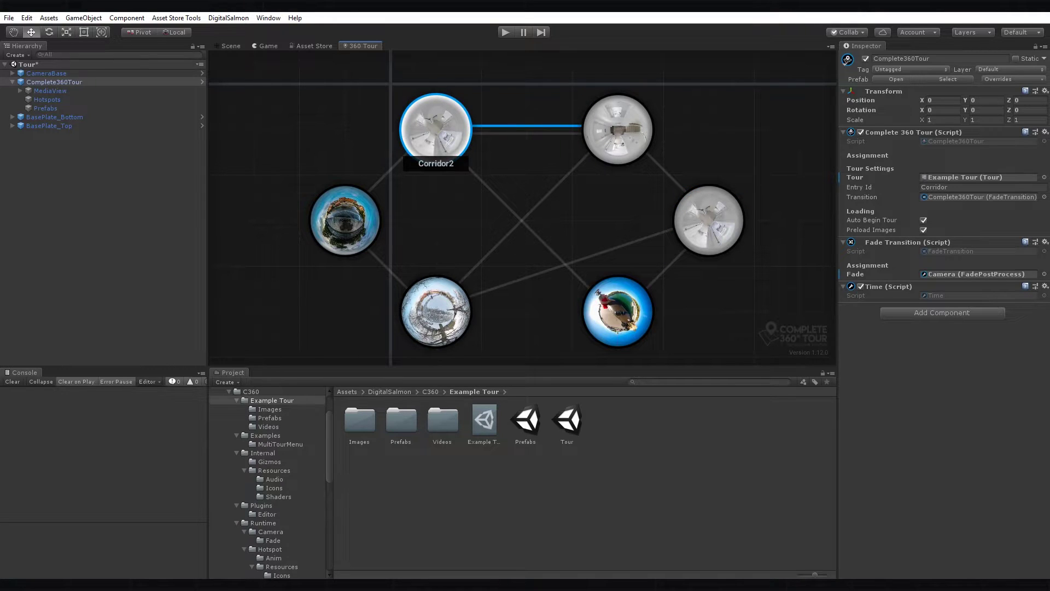
left_click(957, 187)
type("2")
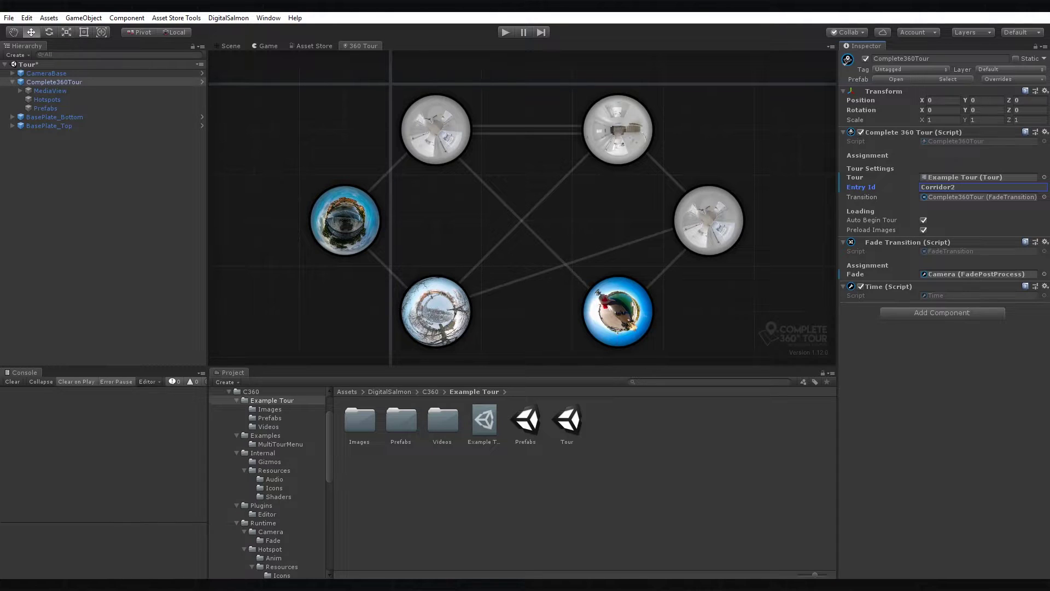
Step: Run the tour in play mode to test its hotspots and media, and stop it to return to tour editing
left_click(230, 46)
left_click(545, 164)
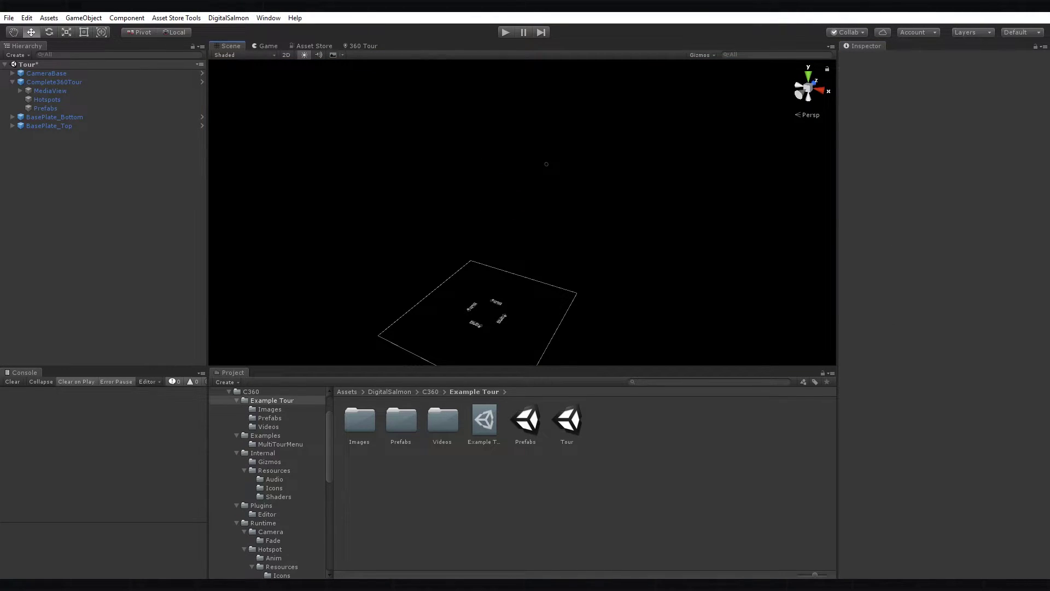
key("ctrl+p")
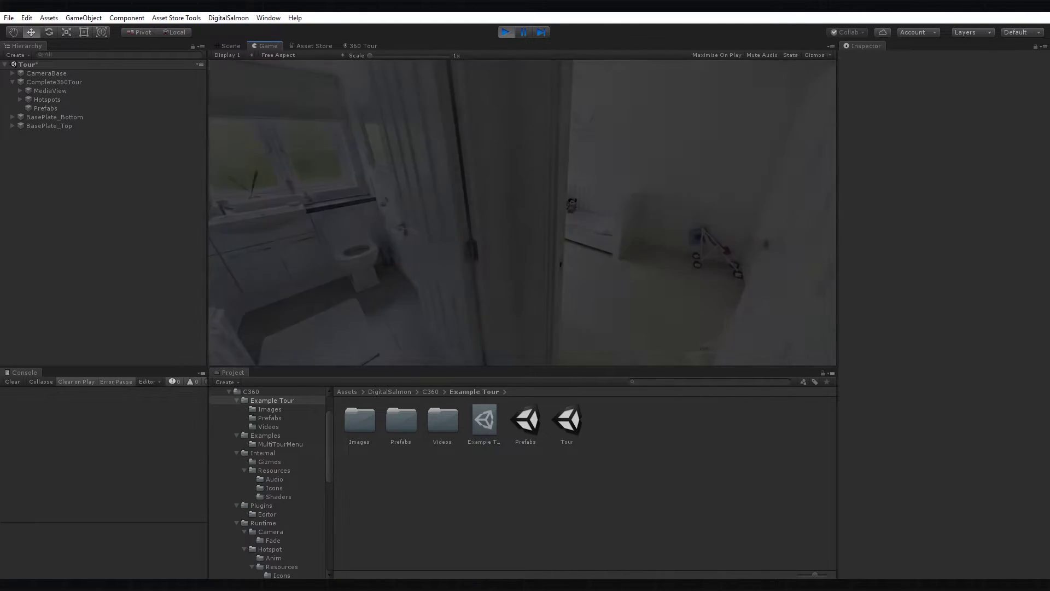
left_click(360, 45)
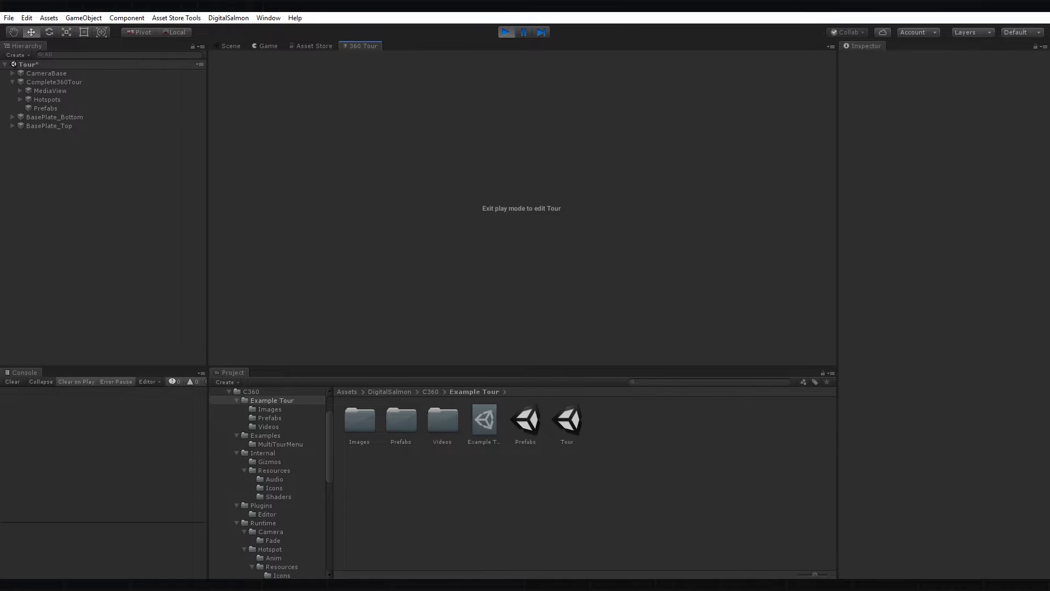
left_click(506, 32)
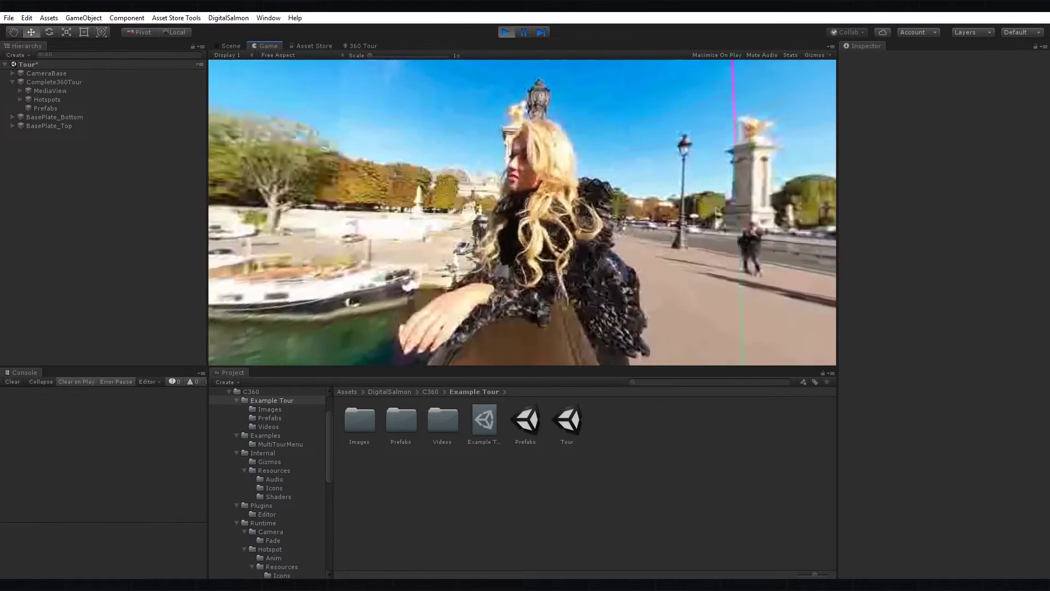
key("ctrl+p")
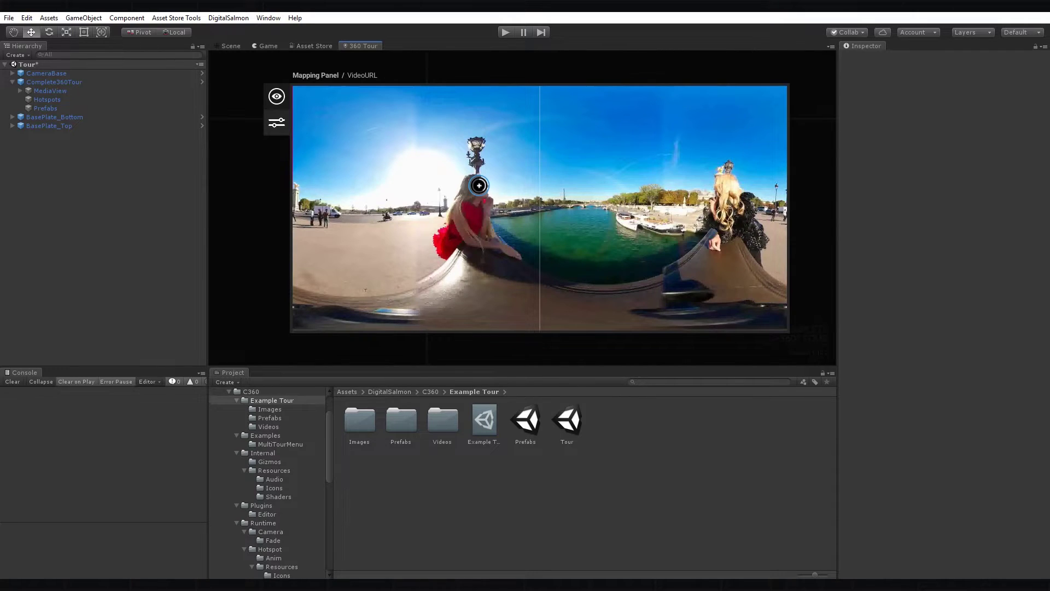
Step: Enable looping on the VideoURL timeline and extend the Corridor2 hotspot's time span across the whole video
left_click(277, 122)
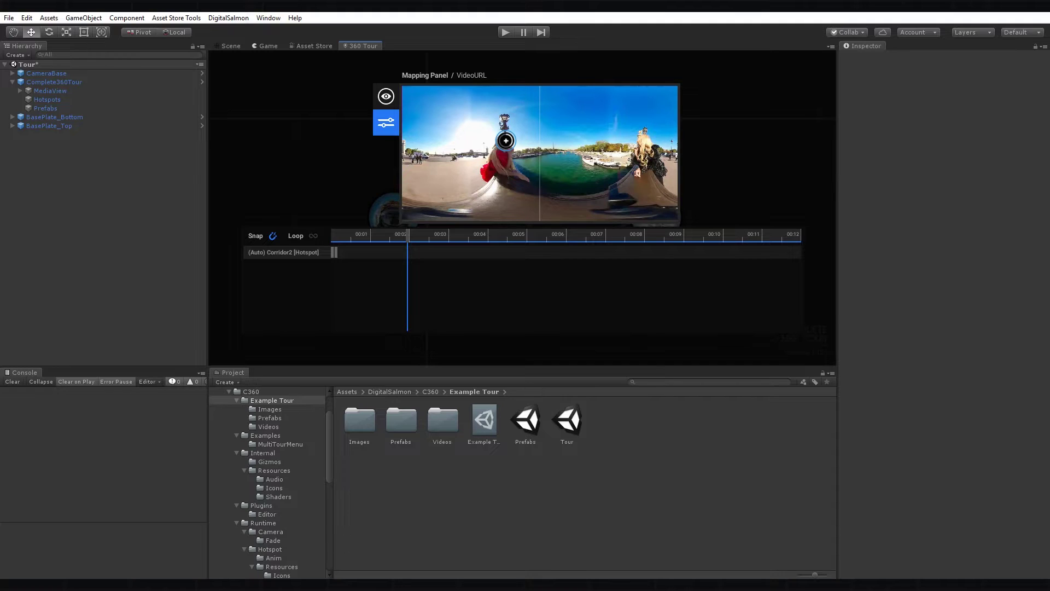
left_click(313, 235)
left_click_drag(336, 252, 493, 252)
mouse_move(426, 252)
left_mouse_down()
mouse_move(581, 252)
mouse_move(428, 252)
left_mouse_up()
left_click_drag(495, 252, 800, 252)
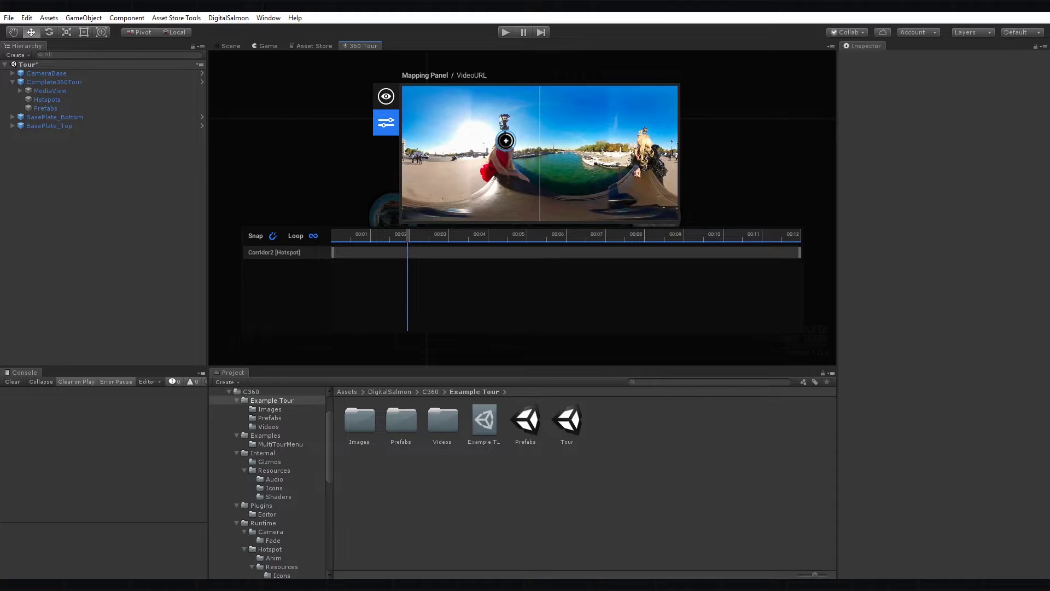
left_click(386, 123)
left_click(244, 118)
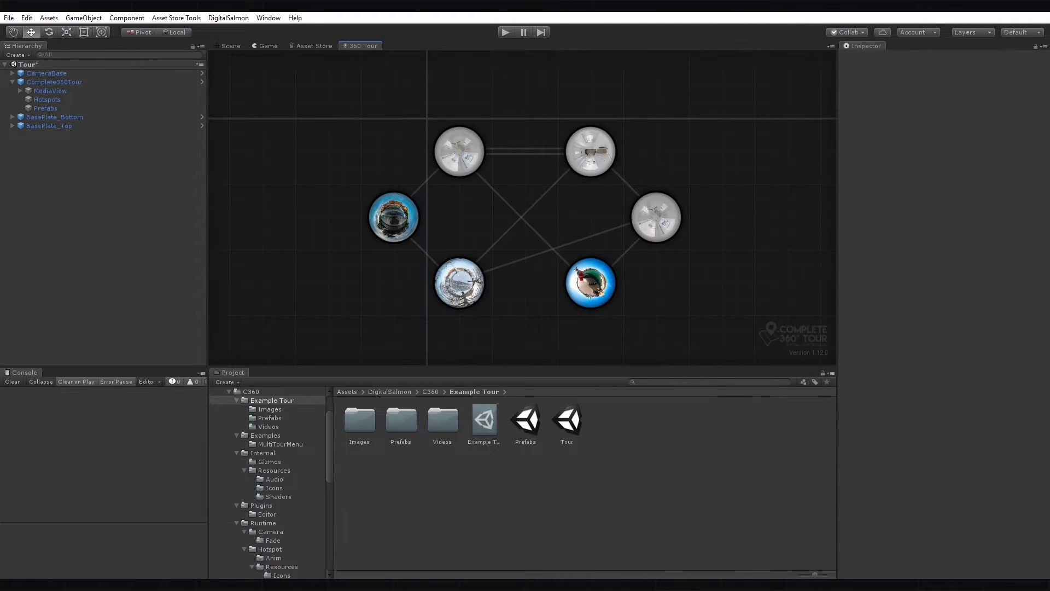
Step: Save the project and run the tour in play mode
left_click(9, 18)
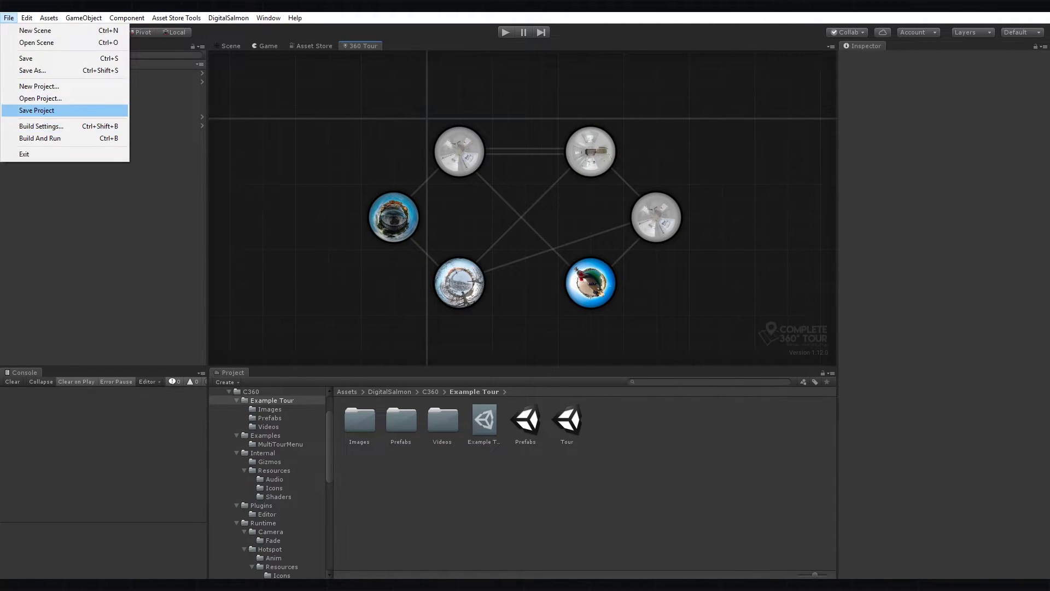
left_click(37, 110)
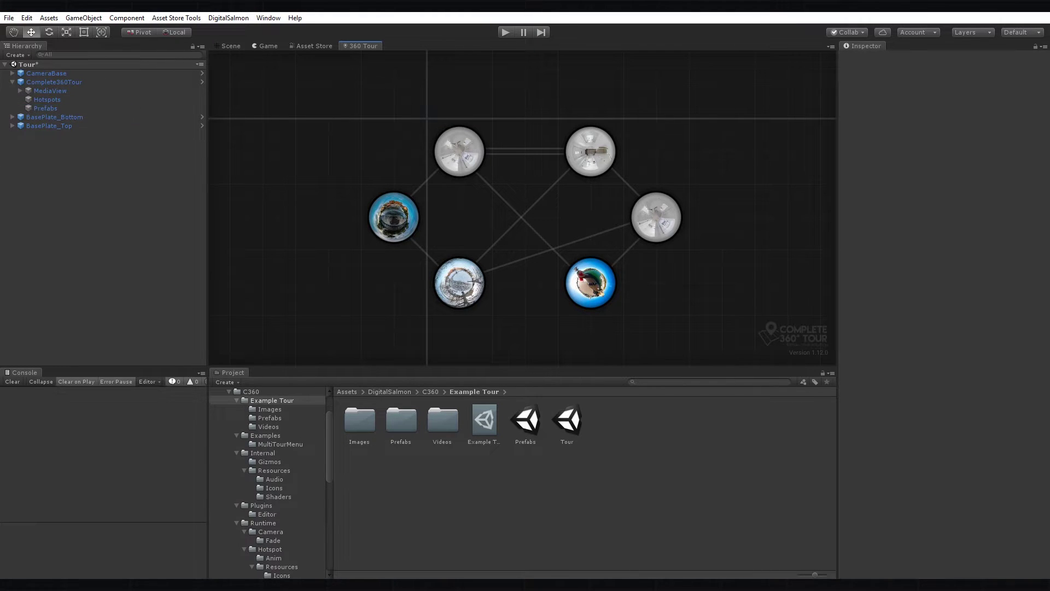
key("ctrl+p")
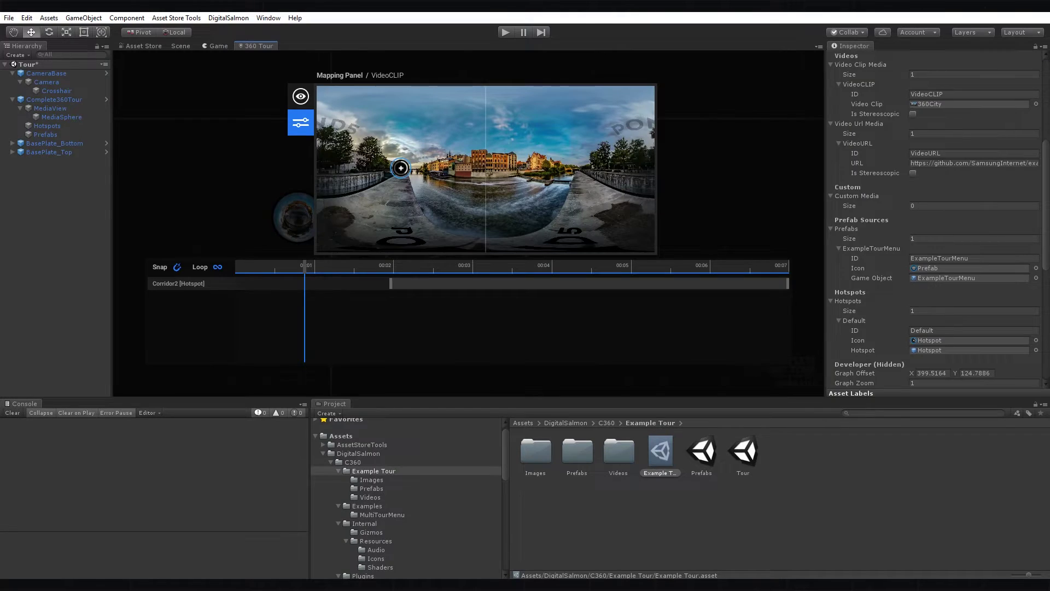
Step: Shorten the Corridor2 hotspot's span on the VideoCLIP timeline to end at about 3.5 seconds, with its start moved close to that end
left_click_drag(788, 284, 512, 283)
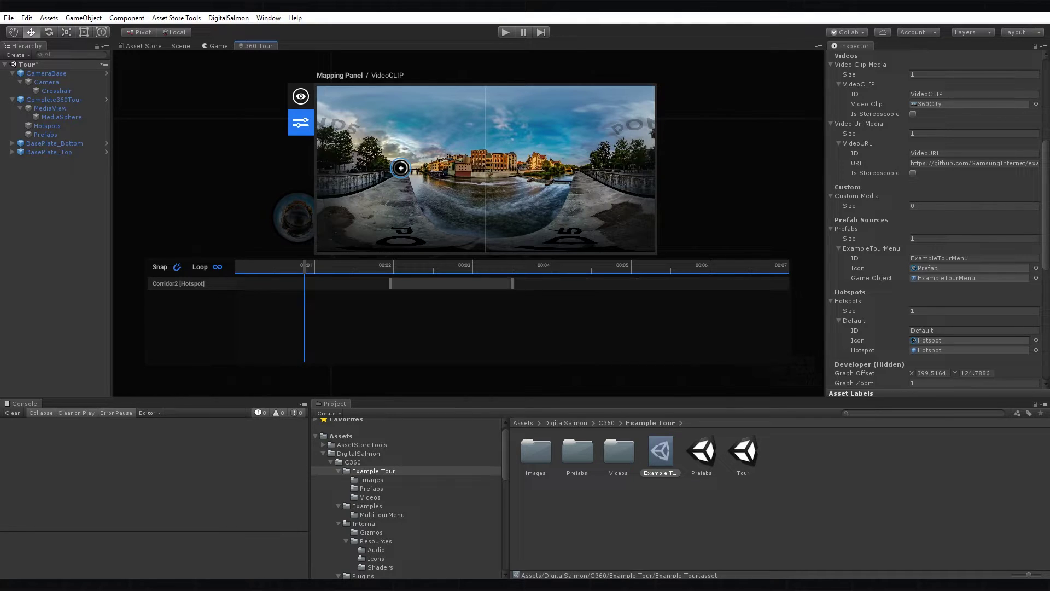
left_click_drag(390, 283, 508, 283)
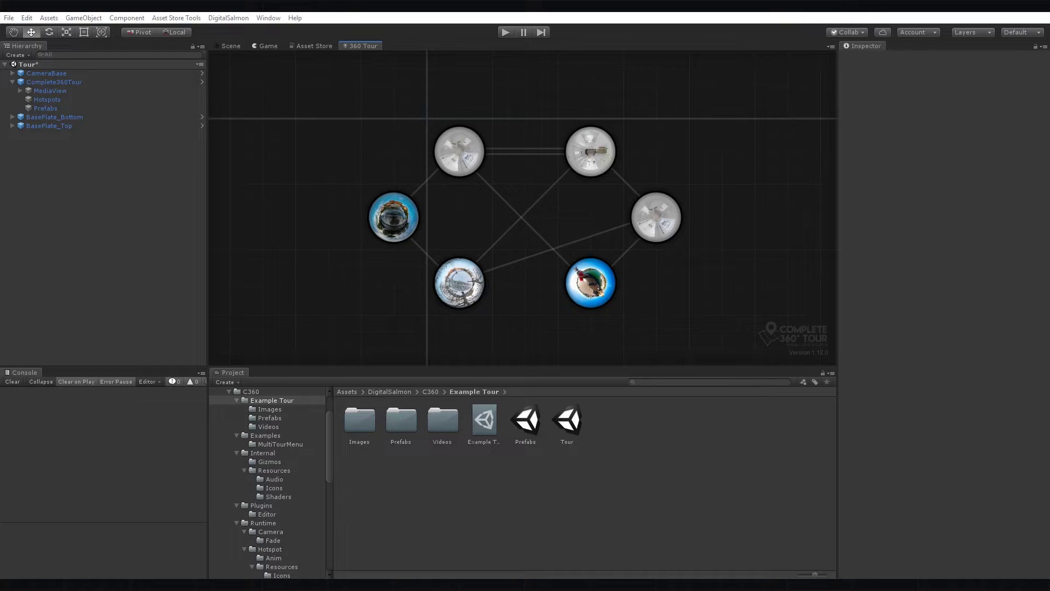
Step: Open the Corridor2 node's mapping and set its entry view direction slightly left of centre, above the hotspot by the stairs
double_click(460, 151)
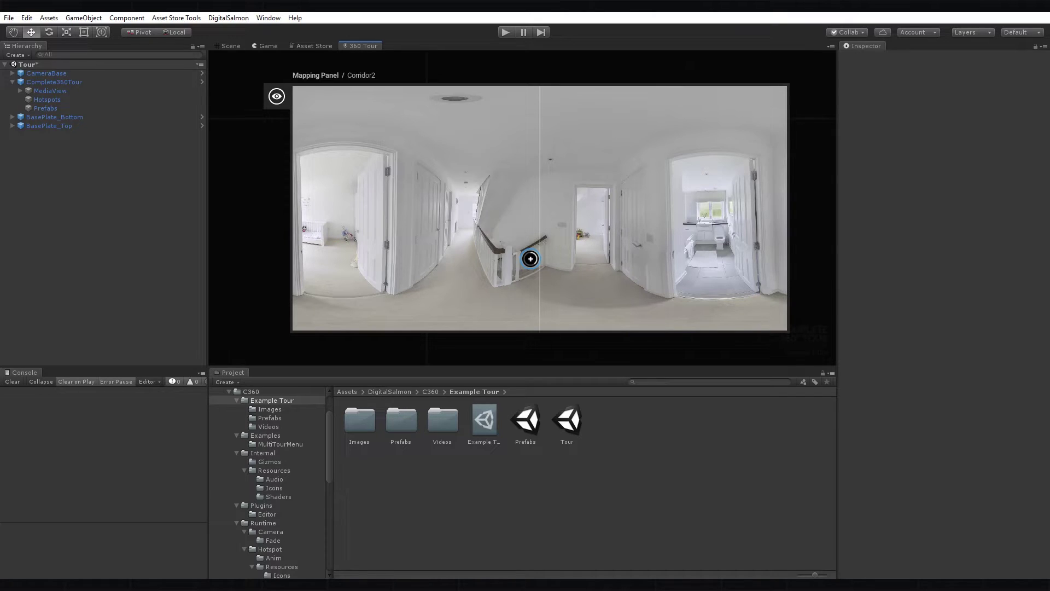
left_click(277, 96)
mouse_move(540, 208)
left_mouse_down()
mouse_move(663, 208)
mouse_move(471, 208)
mouse_move(532, 208)
left_mouse_up()
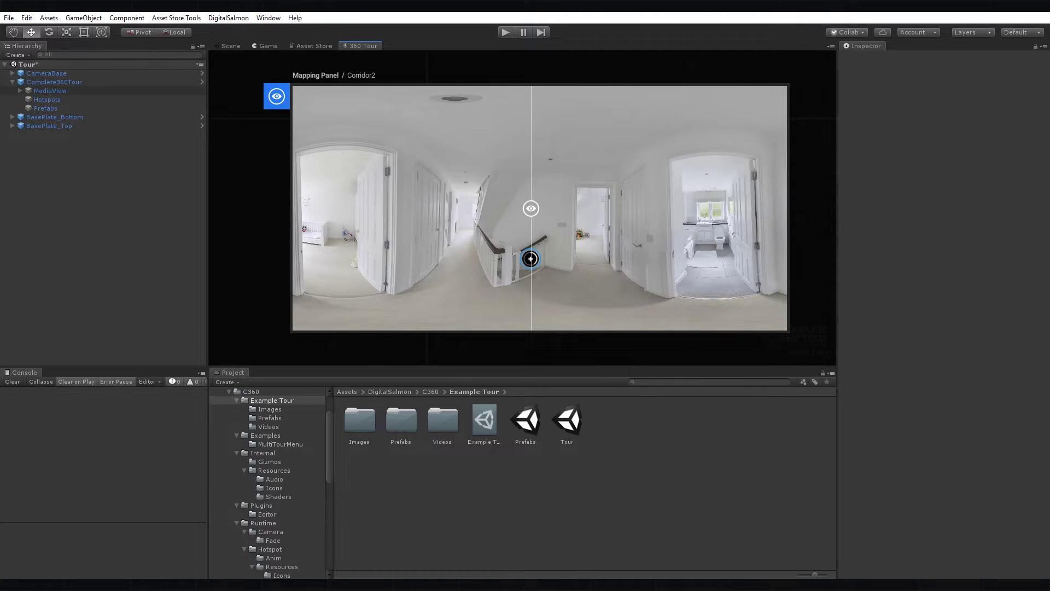
Step: Set the Entry Yaw Mode of the tour's MediaView object to Dynamic
left_click(50, 91)
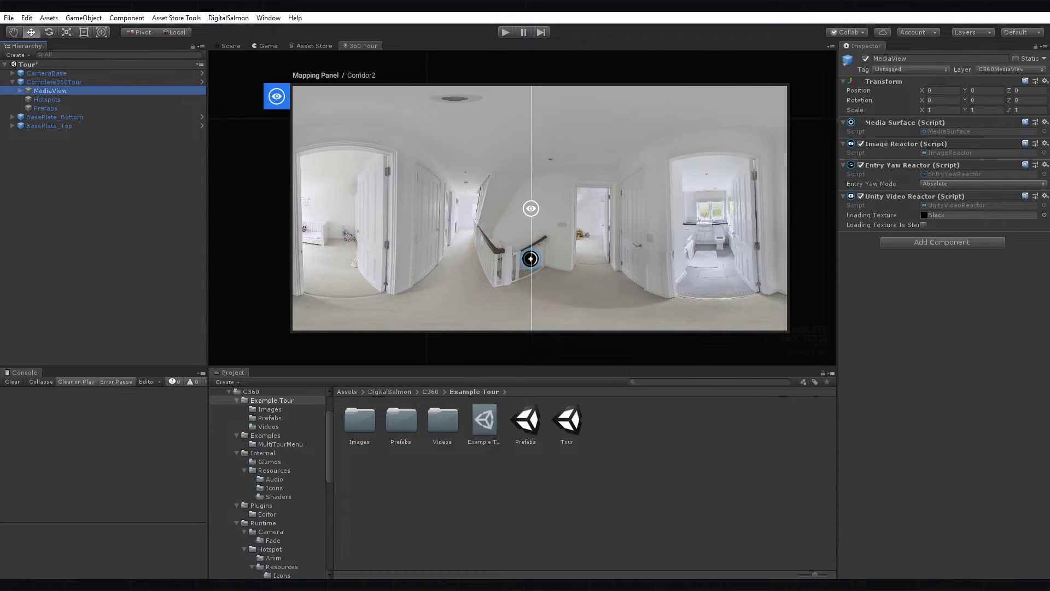
left_click(982, 184)
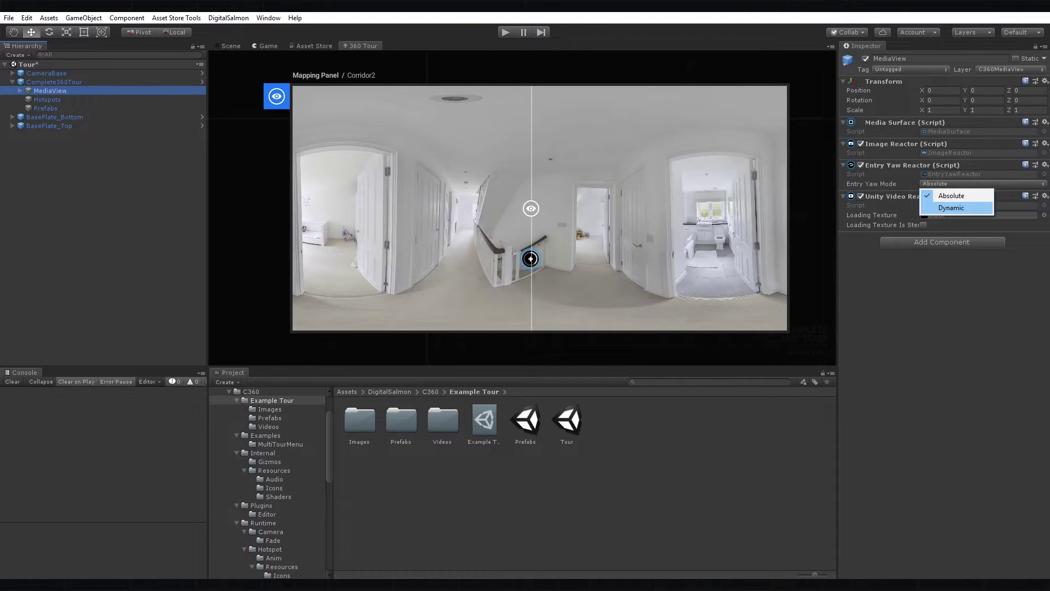
key("Escape")
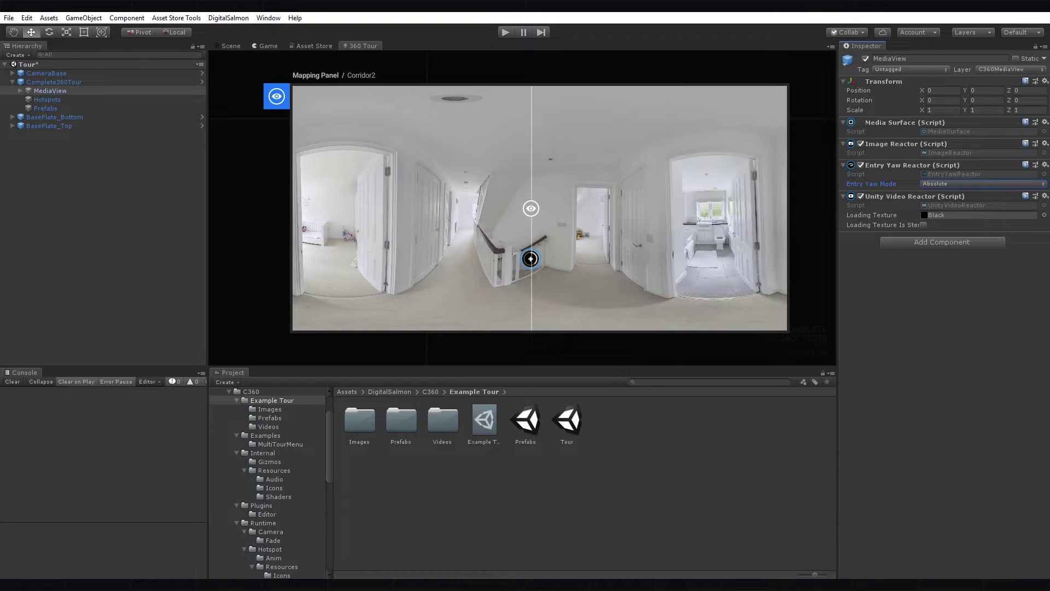
left_click(958, 184)
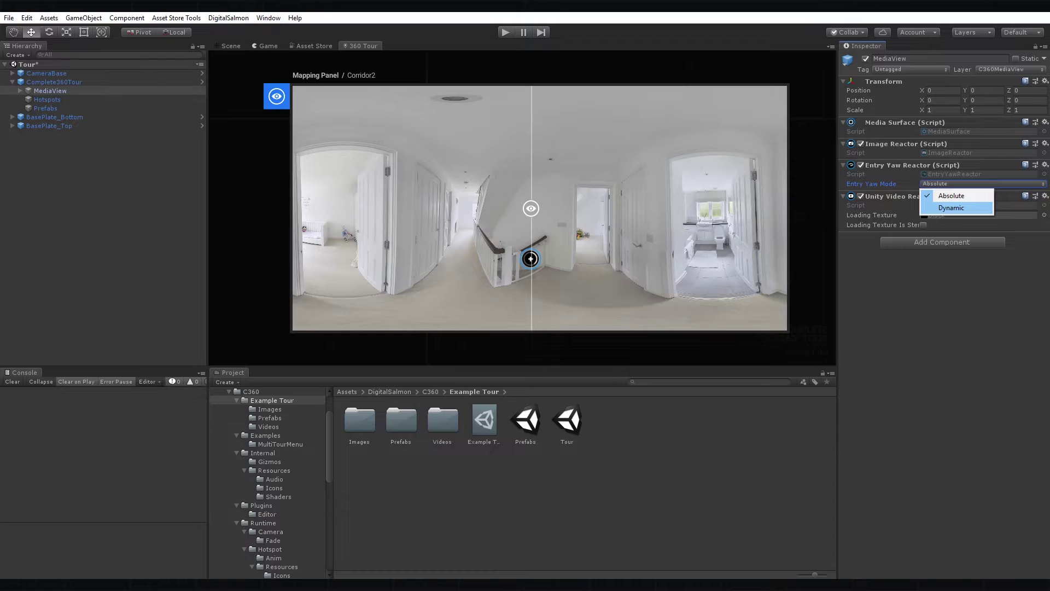
left_click(951, 208)
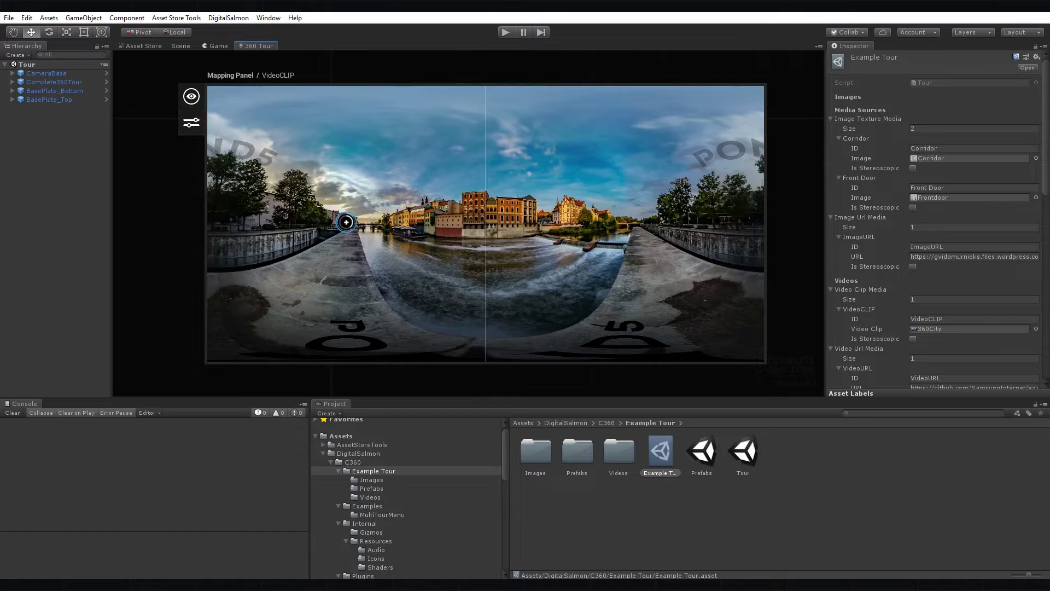
Step: Show the video timeline in the mapping view and return to the tour's node graph
left_click(192, 123)
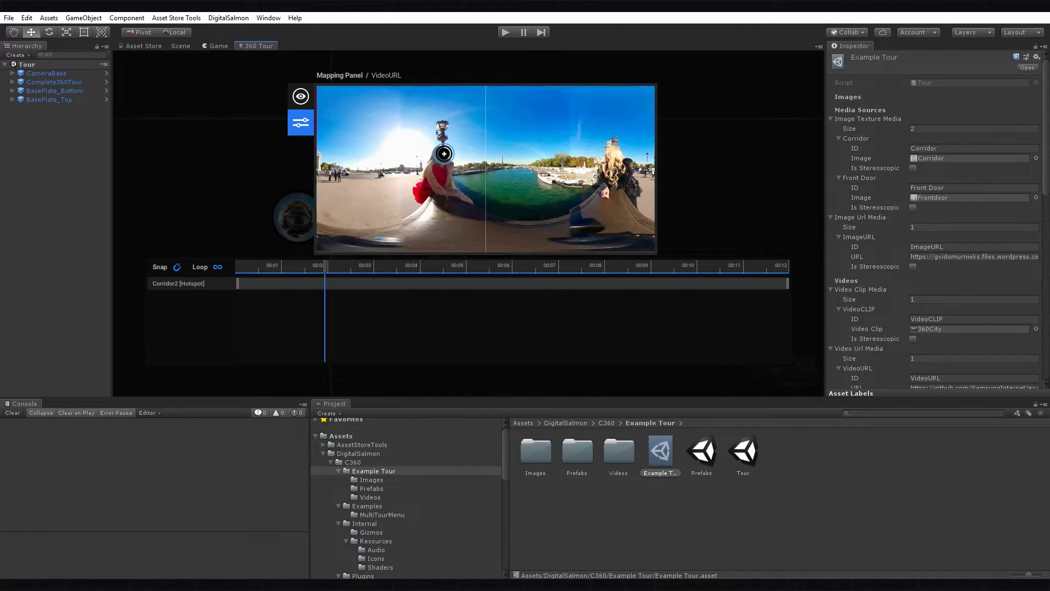
left_click(297, 218)
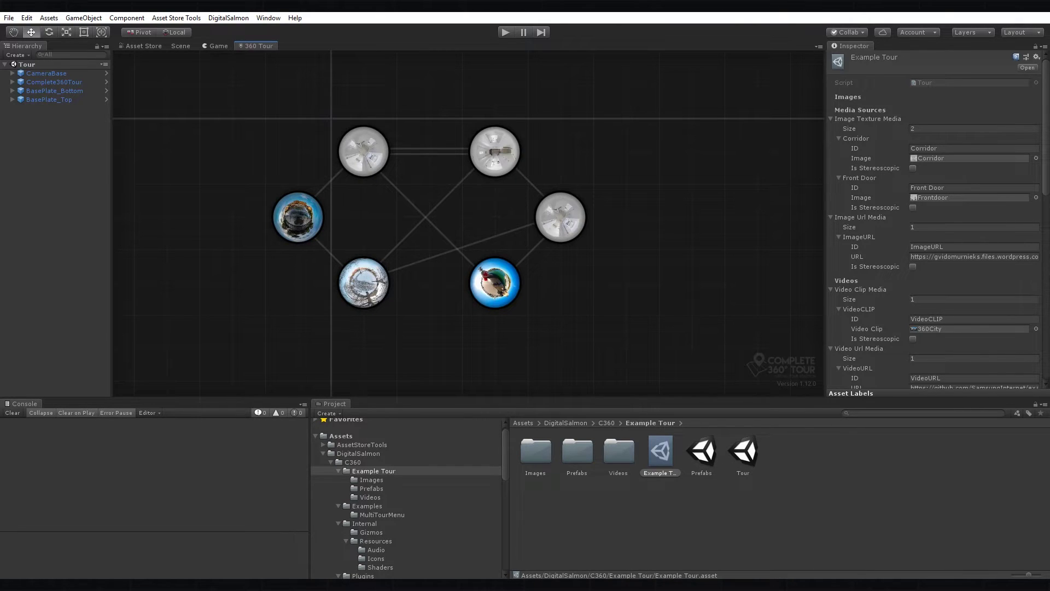
scroll(934, 230, "down", 10)
scroll(934, 229, "up", 2)
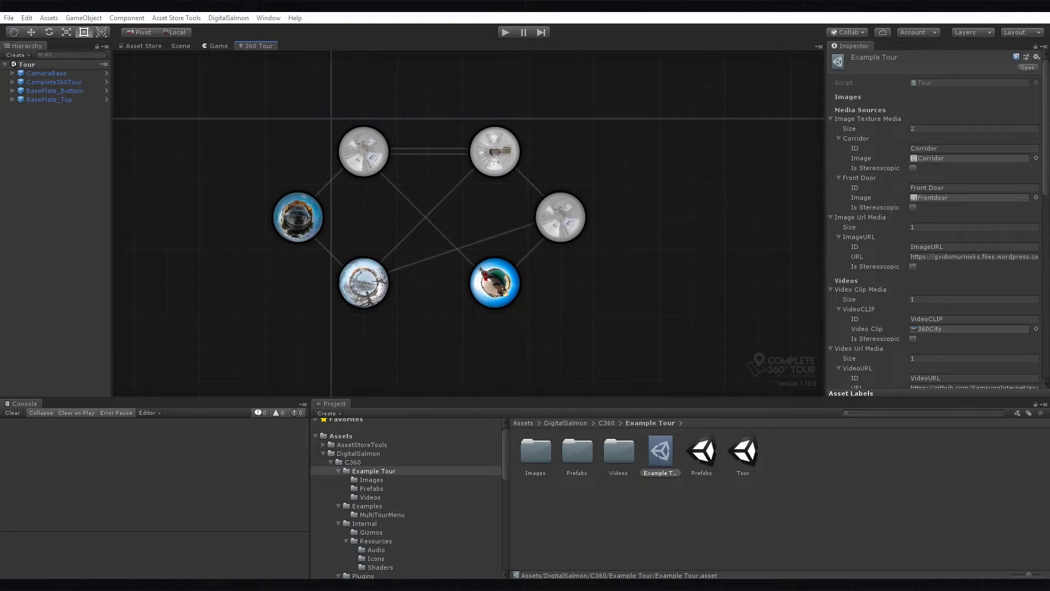
Step: Open the example AudioSource, CompleteMenu, FloatingText and MenuButton prefabs to examine their contents
left_click(371, 489)
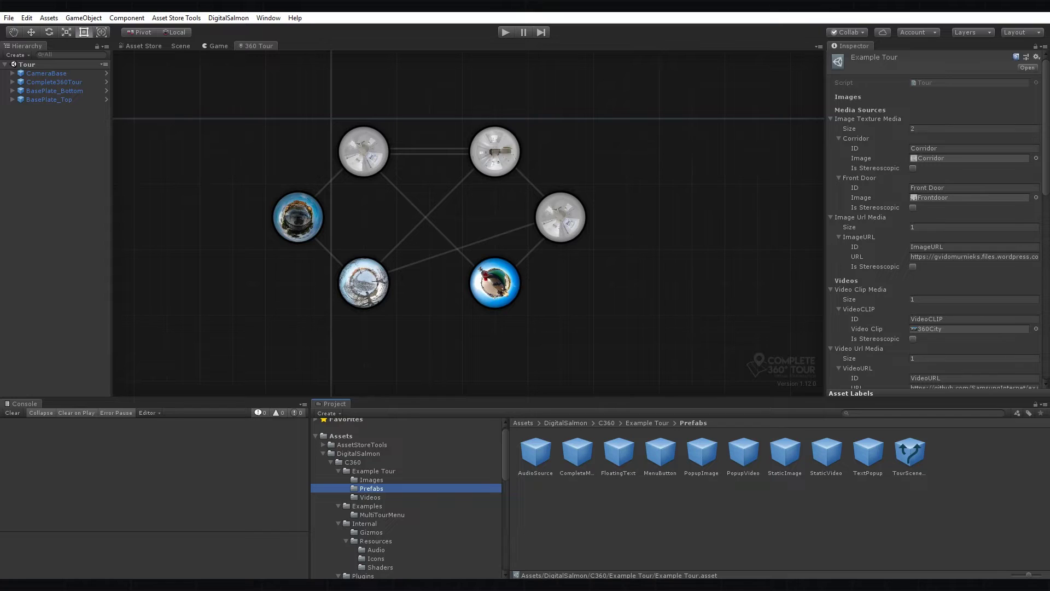
double_click(577, 453)
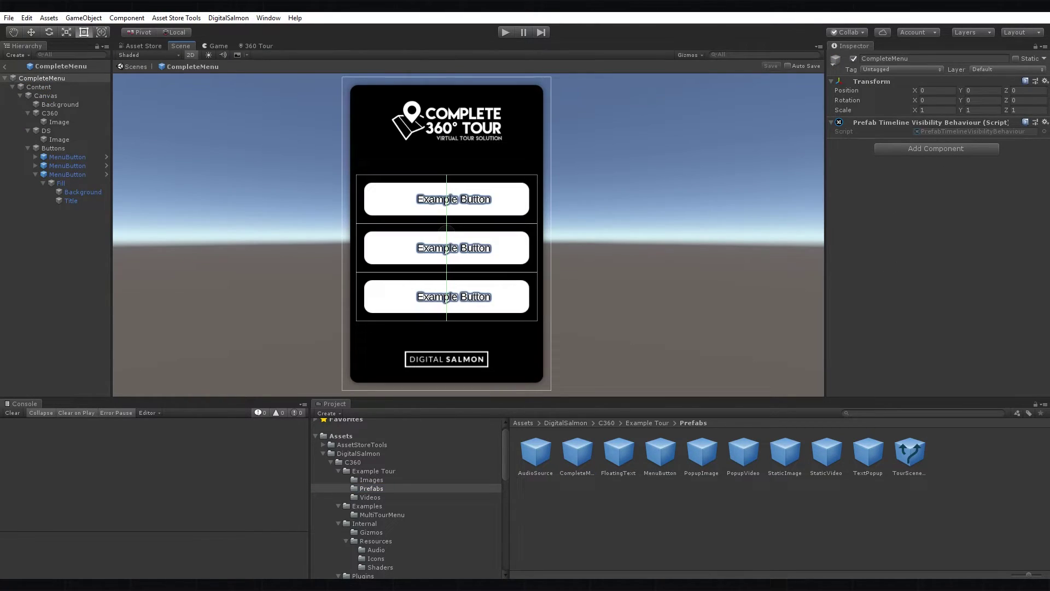
double_click(535, 453)
double_click(577, 453)
double_click(619, 452)
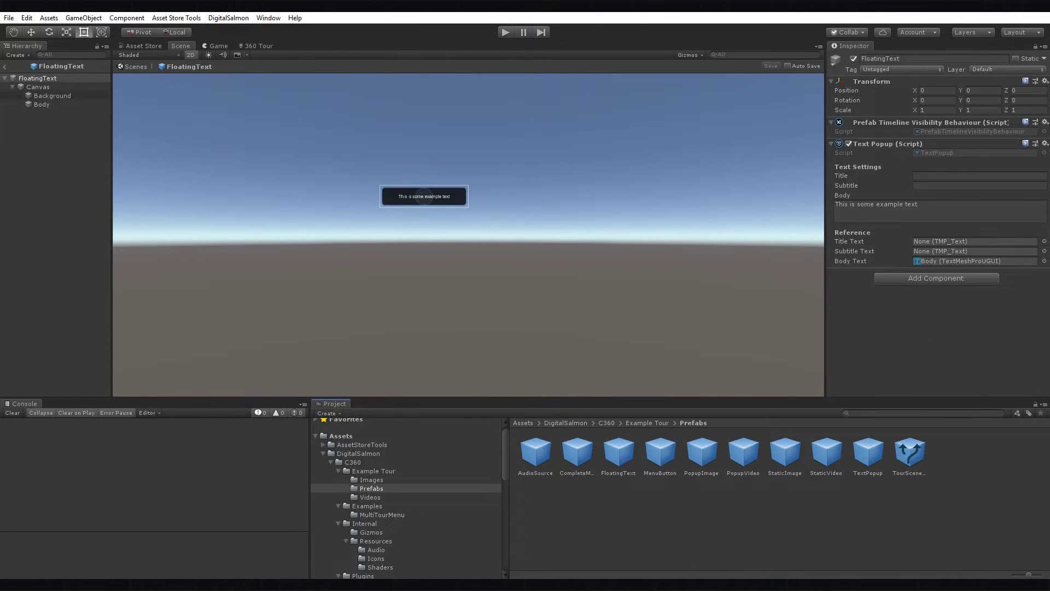
double_click(661, 453)
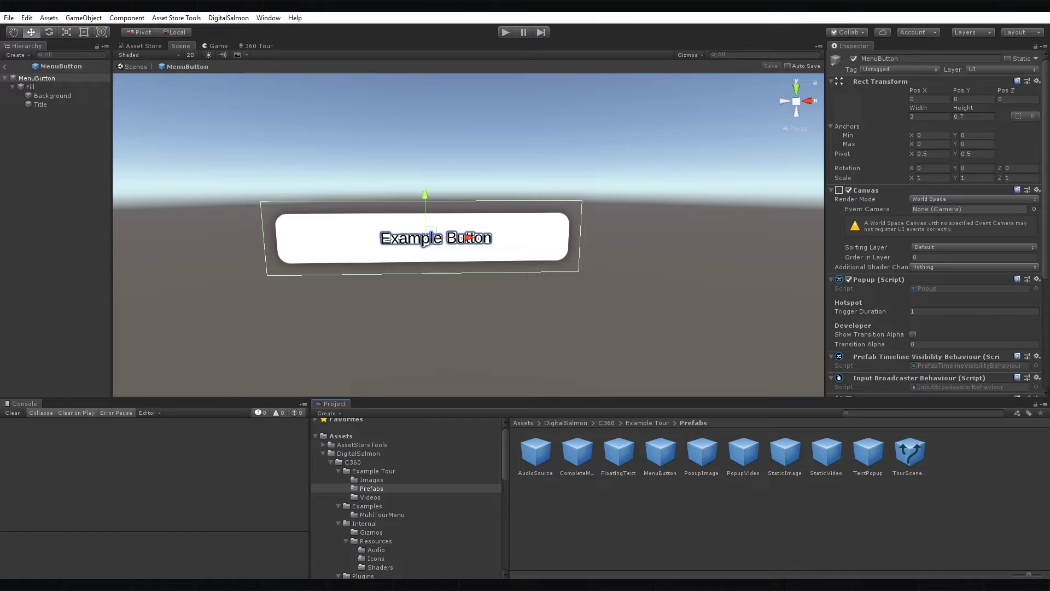
Step: Reopen the CompleteMenu prefab and examine the Hotspot Prefab Button settings of its first MenuButton
double_click(577, 453)
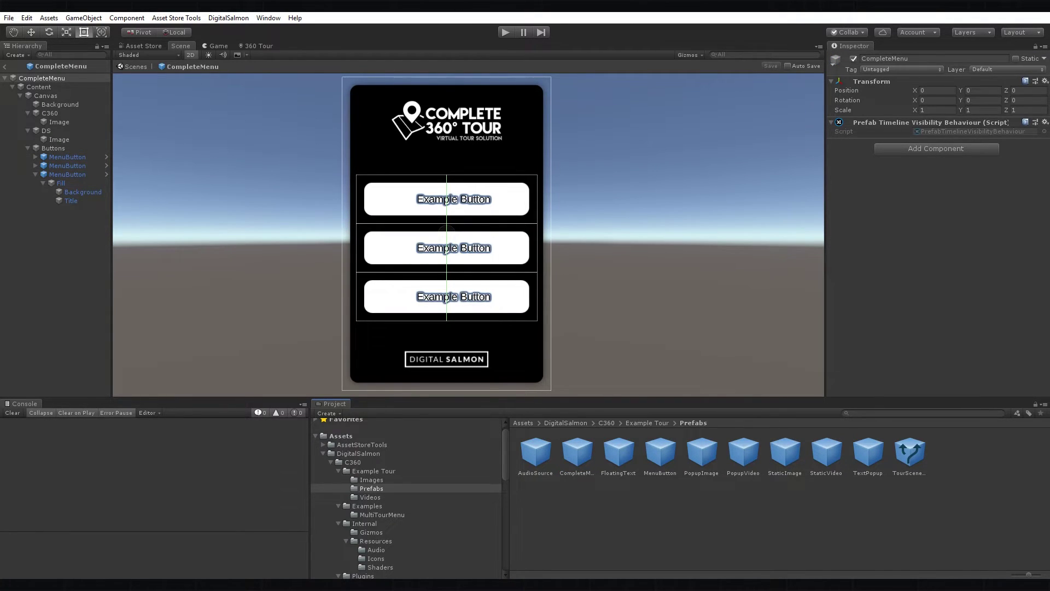
left_click(67, 157)
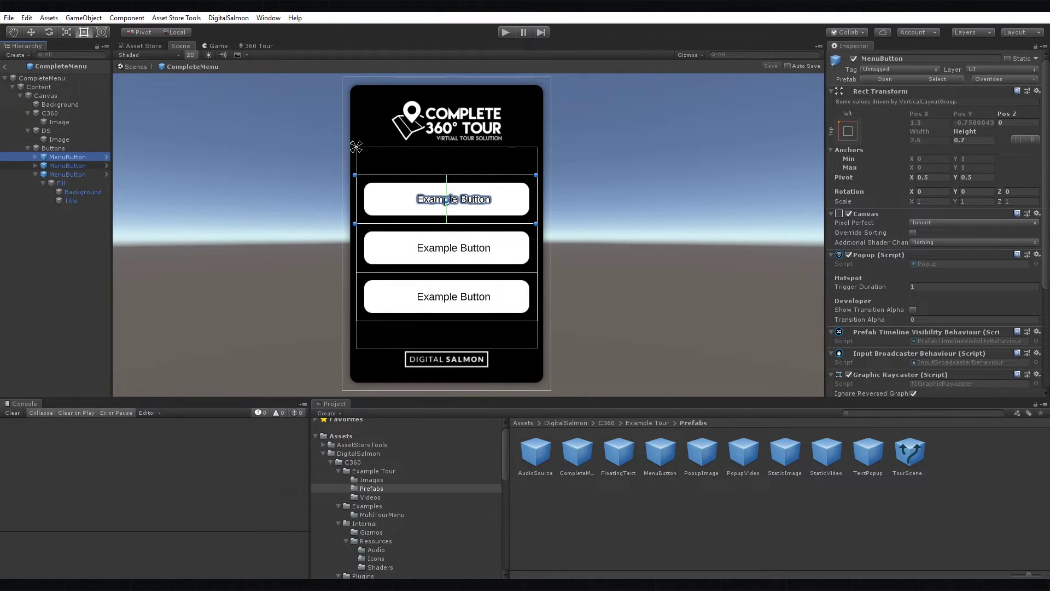
scroll(936, 219, "down", 6)
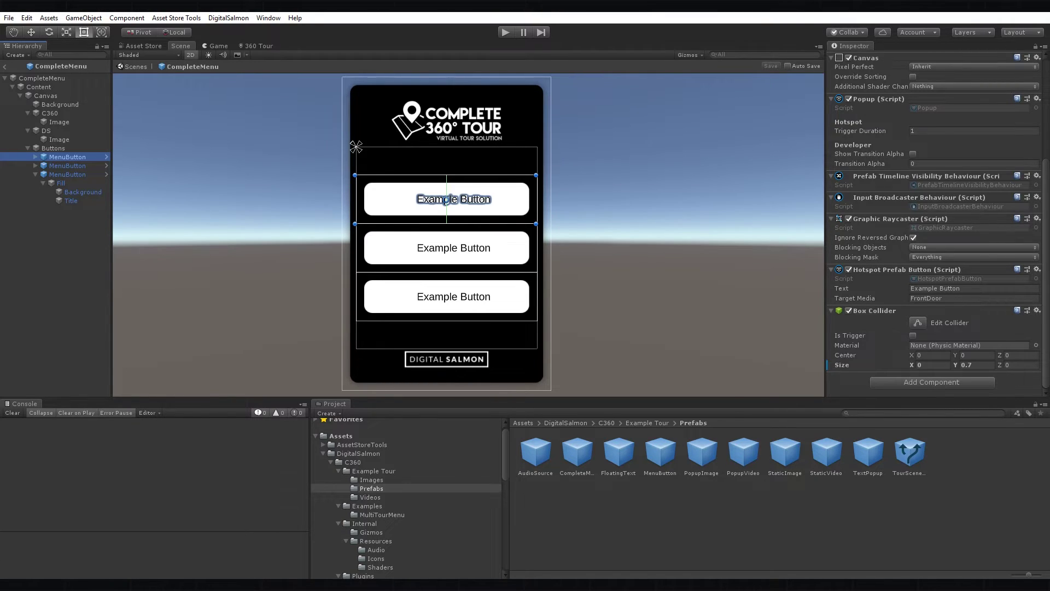
Step: Create a prefab variant of CompleteMenu and name it ExampleTourMenu
right_click(577, 453)
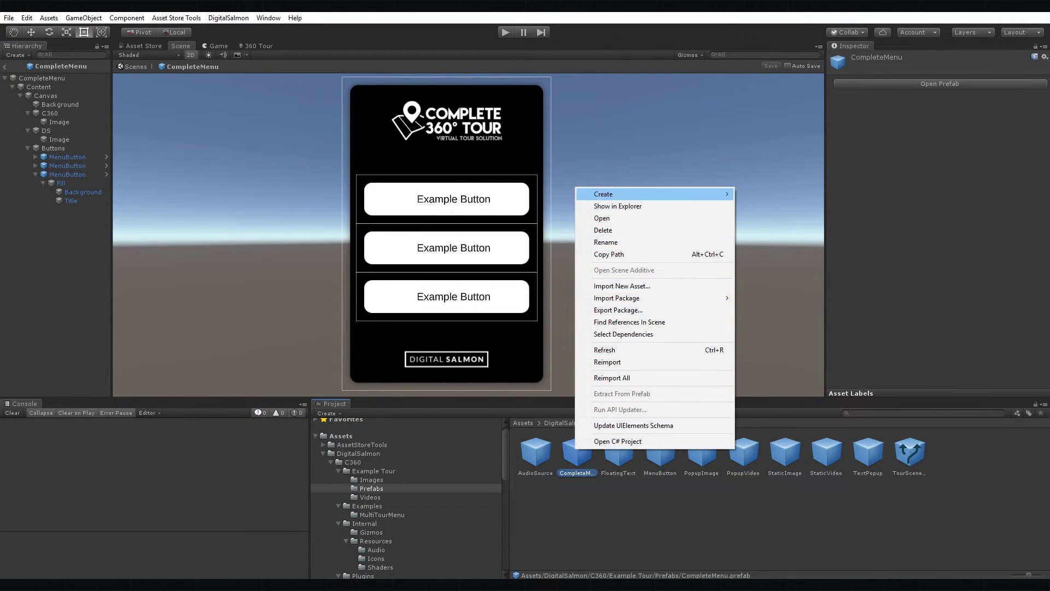
mouse_move(629, 194)
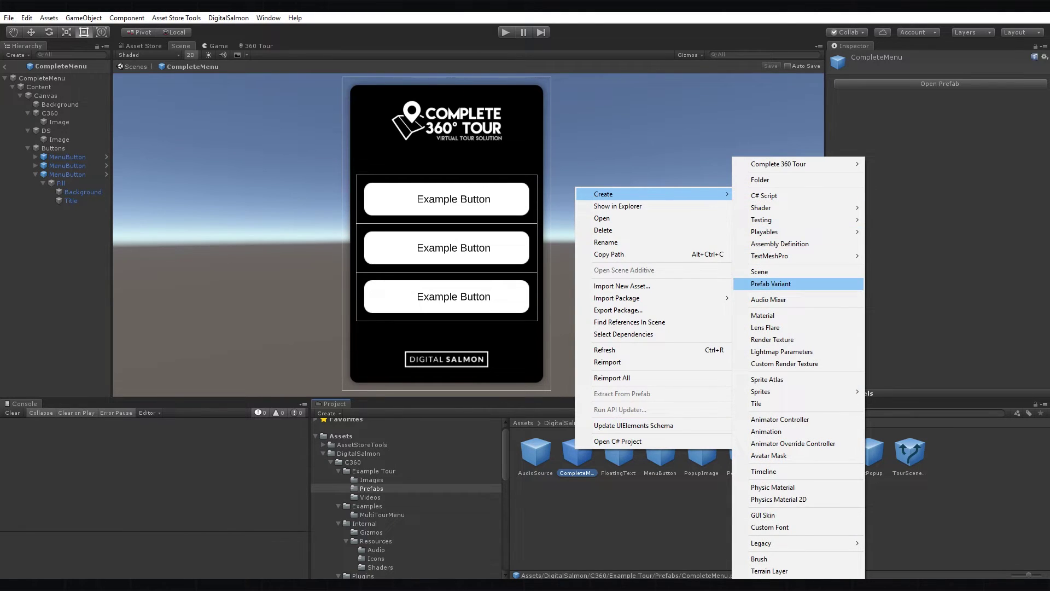
left_click(771, 283)
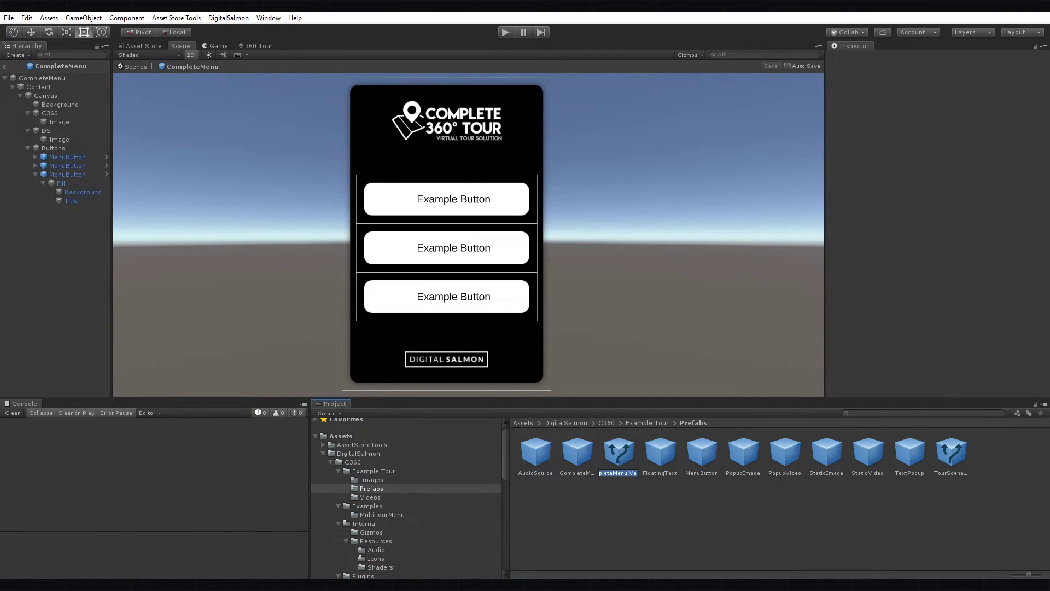
type("ExampleTourMenu")
key("Return")
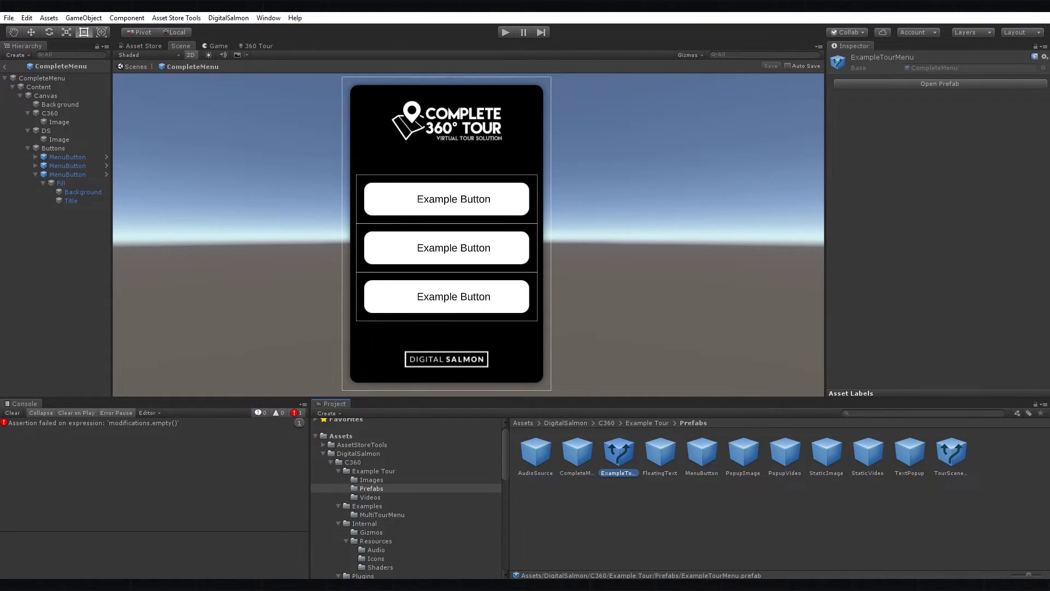
Step: Open the ExampleTourMenu prefab and set the first button's text and target media both to Stereo
double_click(619, 453)
scroll(490, 268, "up", 10)
left_click(629, 241)
middle_click_drag(629, 241, 639, 283)
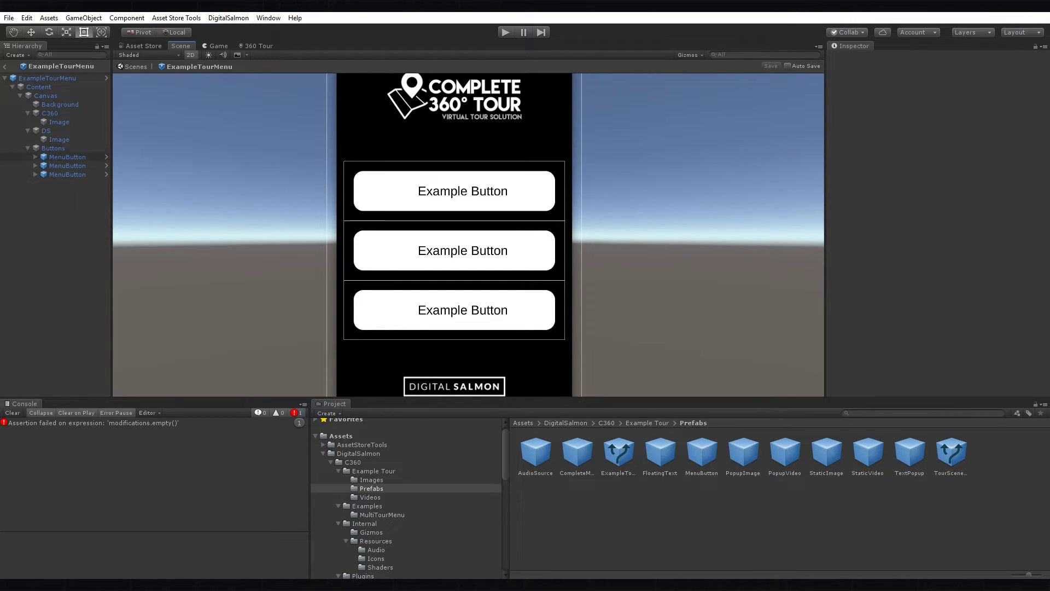
left_click(498, 181)
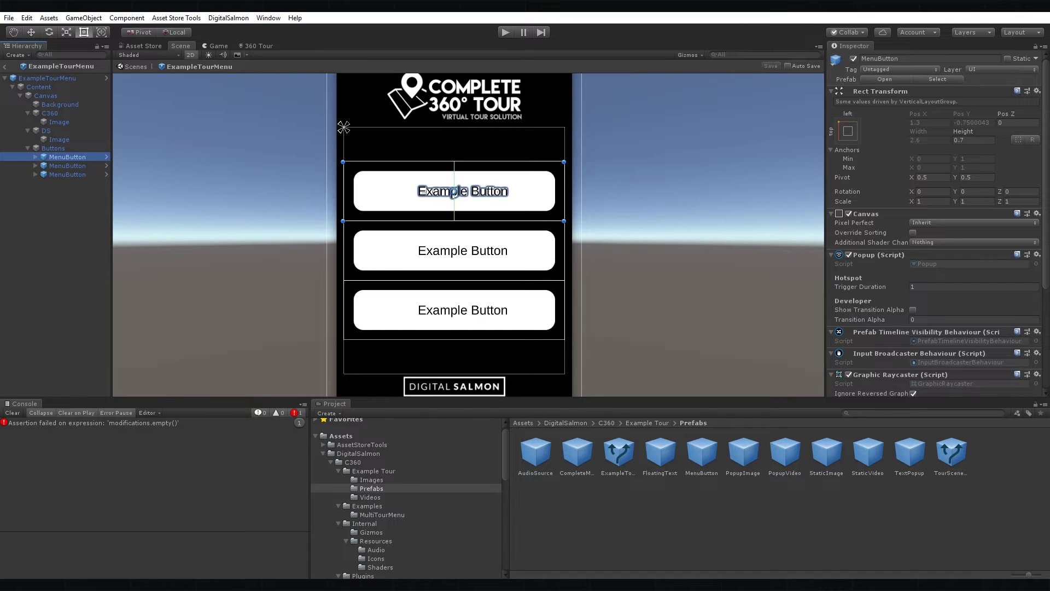
scroll(935, 289, "down", 5)
left_click(973, 288)
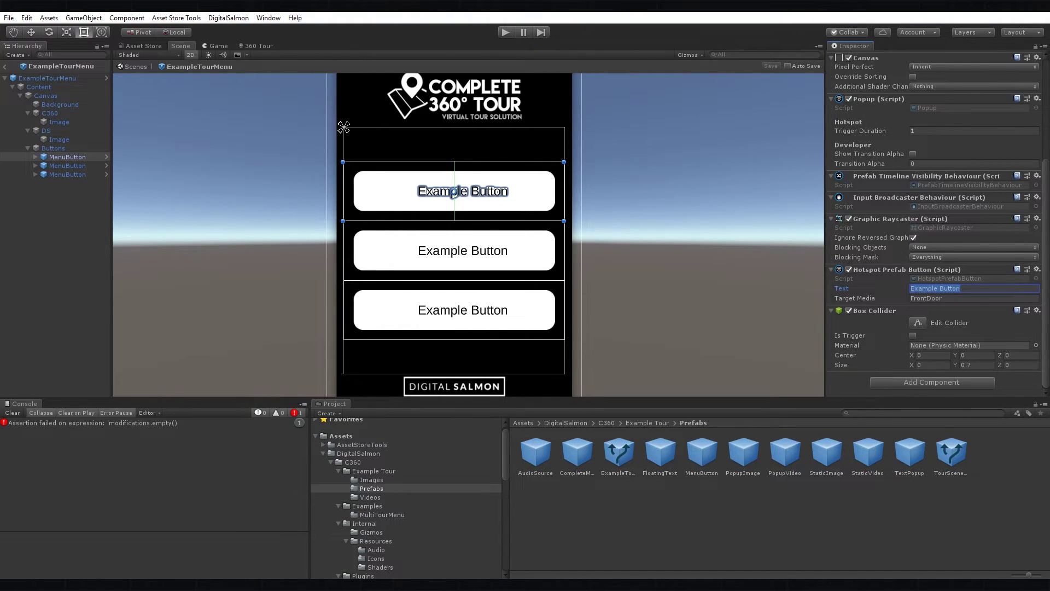
type("Stereo")
key("Tab")
type("Stereo")
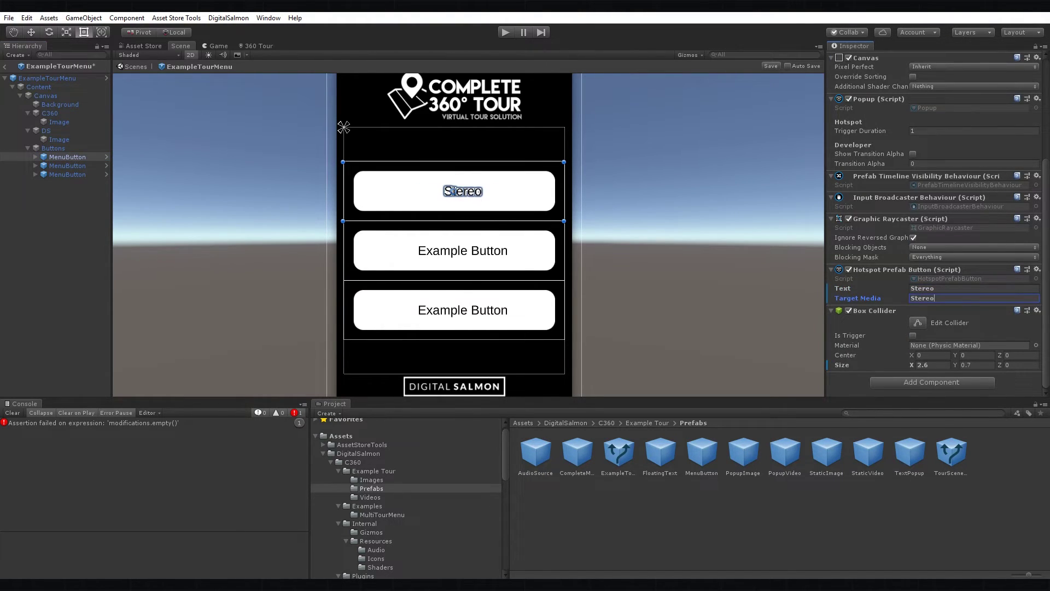
Step: Set the second menu button's text to "Living Room" and its target media to LivingRoom
left_click(67, 165)
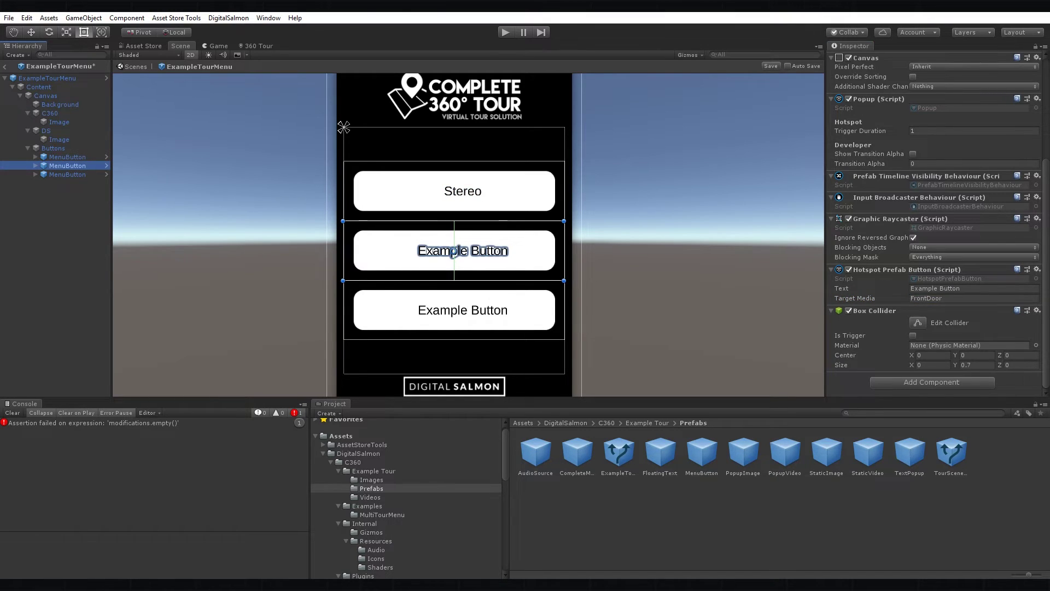
left_click(974, 288)
type("Living")
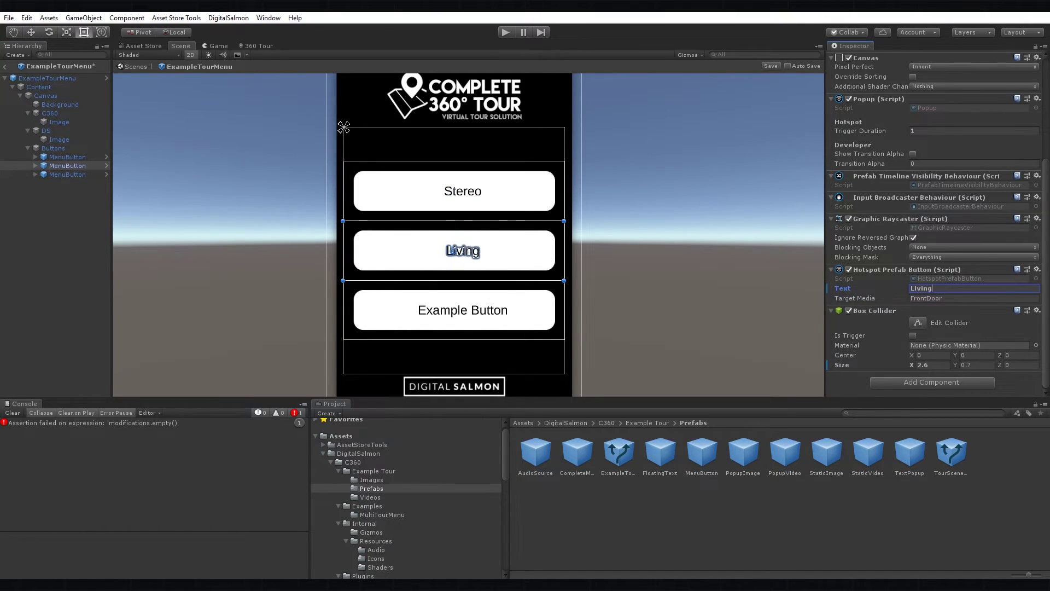
type(" Room")
key("Tab")
type("LivingROom")
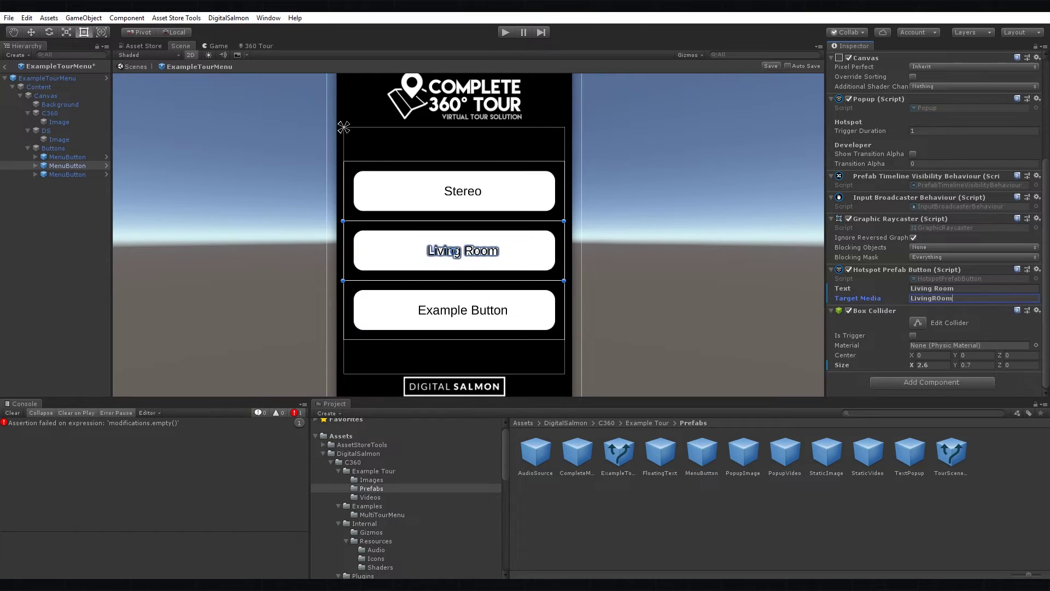
key("Left")
key("Left")
key("BackSpace")
type("o")
Step: Try adding characters to the Corridor2 node's name in the tour graph and remove them again
left_click(257, 46)
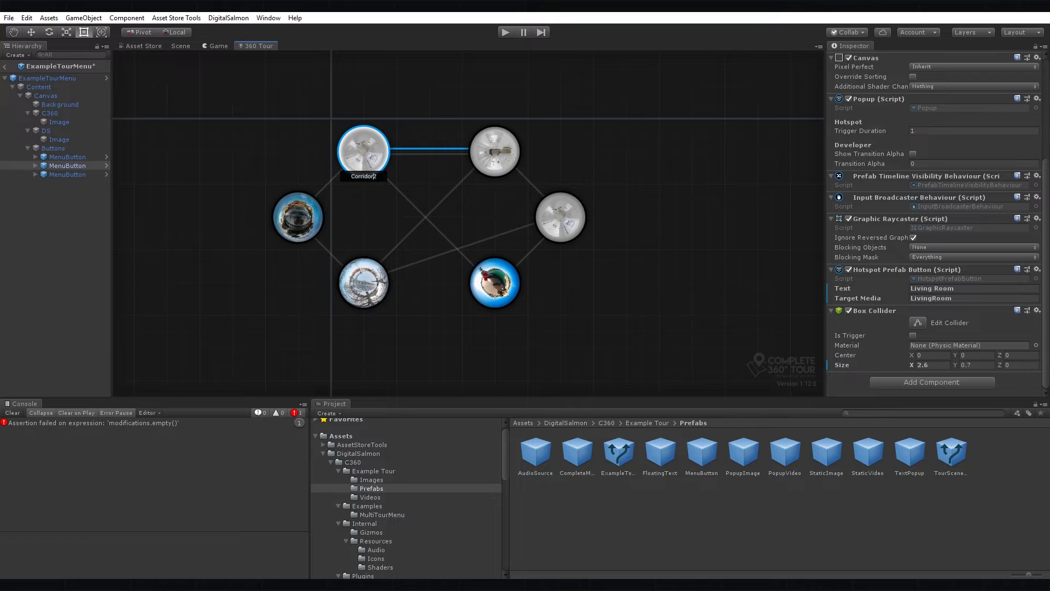
type("asdasd")
key("BackSpace")
key("BackSpace")
key("BackSpace")
key("BackSpace")
key("BackSpace")
key("BackSpace")
Step: Save the project and the edited ExampleTourMenu prefab
left_click(9, 18)
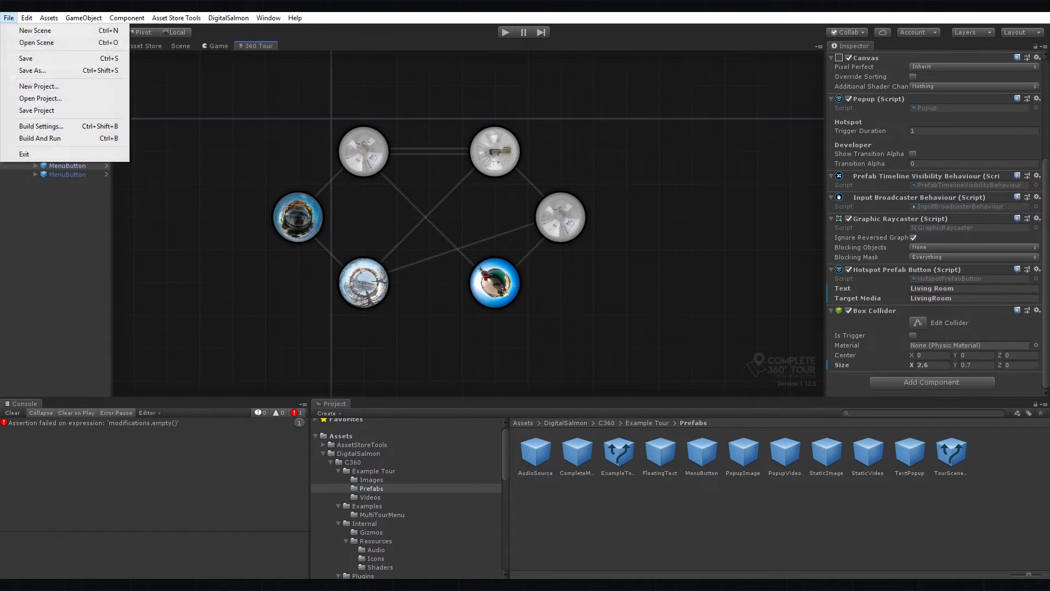
left_click(35, 110)
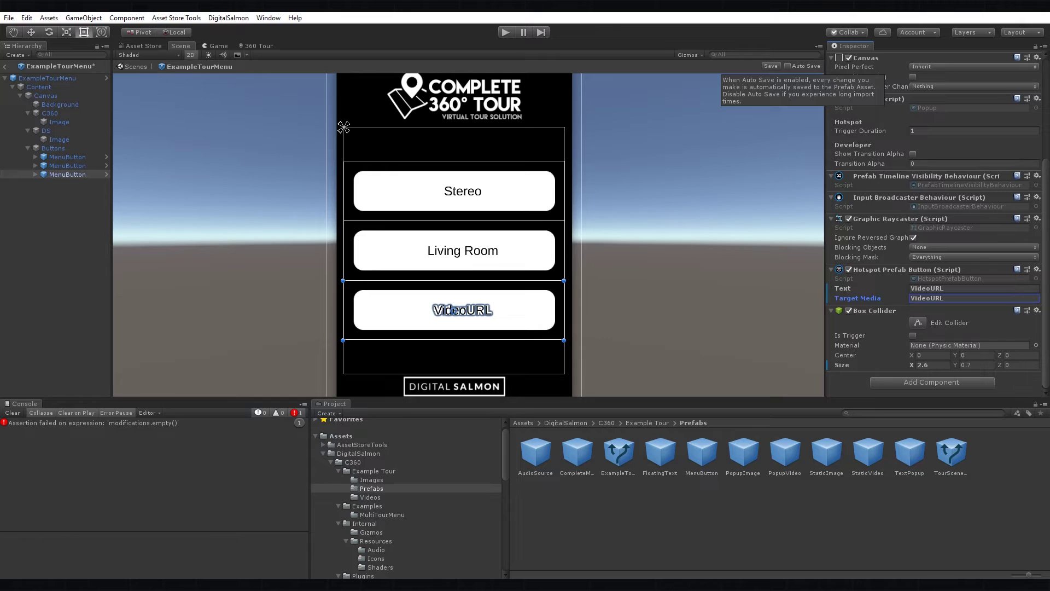
left_click(771, 65)
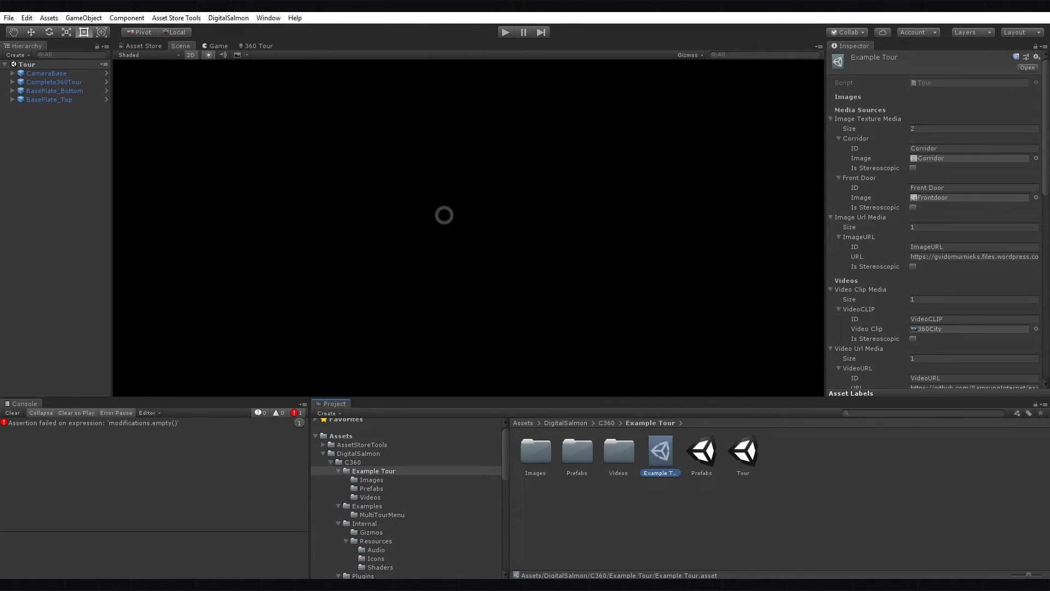
Step: Set the size of the Example Tour asset's Prefabs list to 1
scroll(935, 219, "down", 7)
left_click(973, 233)
type("1")
key("Return")
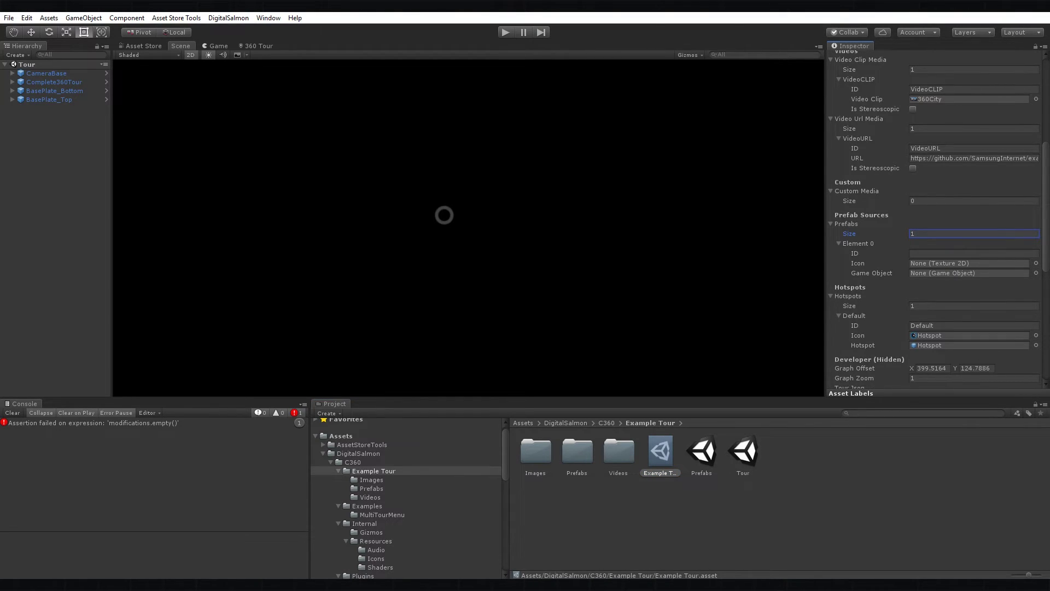
Step: Assign the ExampleTourMenu prefab as the new prefab entry's Game Object and set its ID to ExampleTourMenu
left_click(371, 488)
left_click_drag(619, 452, 969, 273)
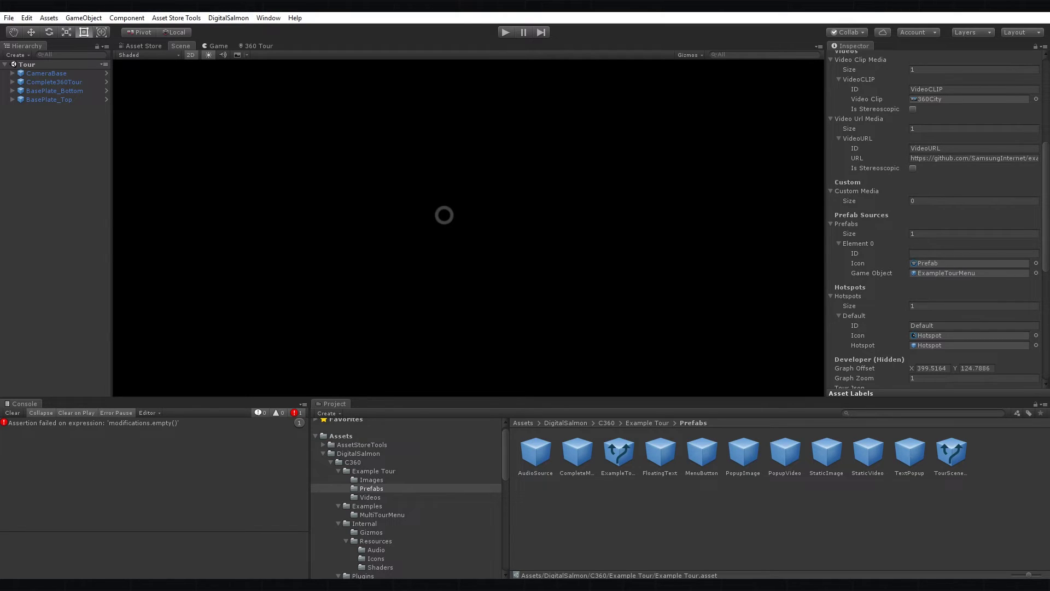
left_click(973, 253)
type("ExampleTourMenu")
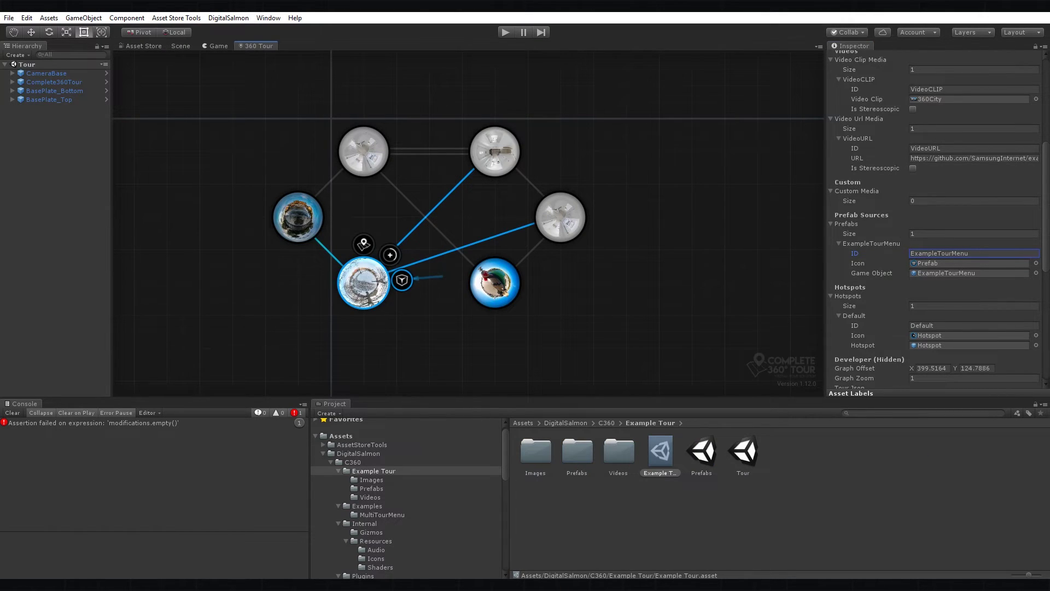
Step: Attach the ExampleTourMenu prefab to the selected lower-left tour node and to Corridor2, and select Corridor2's hotspot in its Mapping Panel
left_click_drag(402, 280, 437, 277)
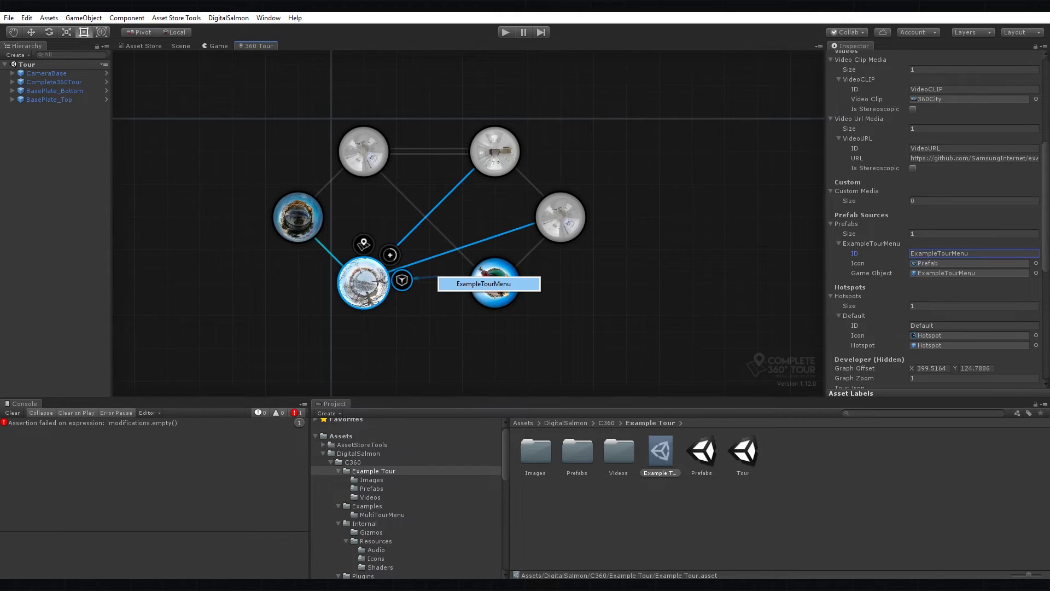
left_click(483, 284)
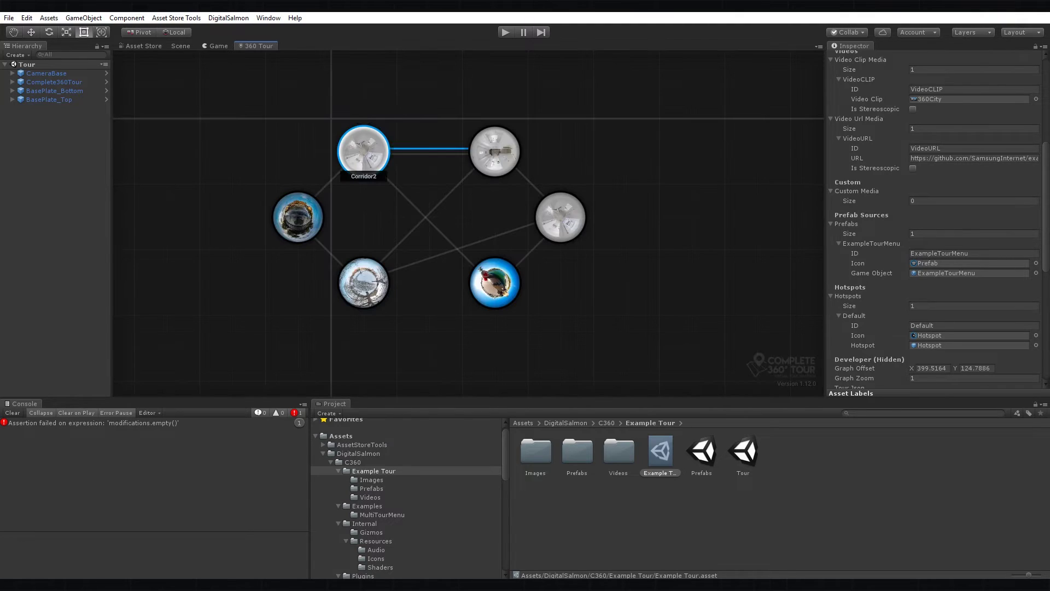
right_click_drag(365, 152, 435, 162)
left_click(481, 169)
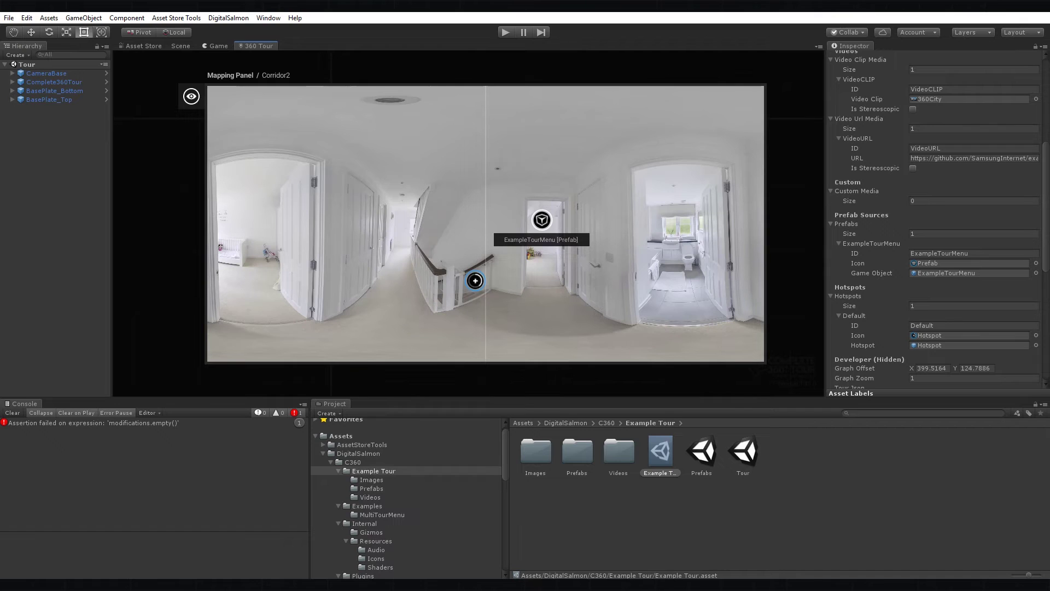
left_click(474, 280)
Step: Save the project and run the tour in play mode
left_click(8, 18)
left_click(22, 108)
key("ctrl+p")
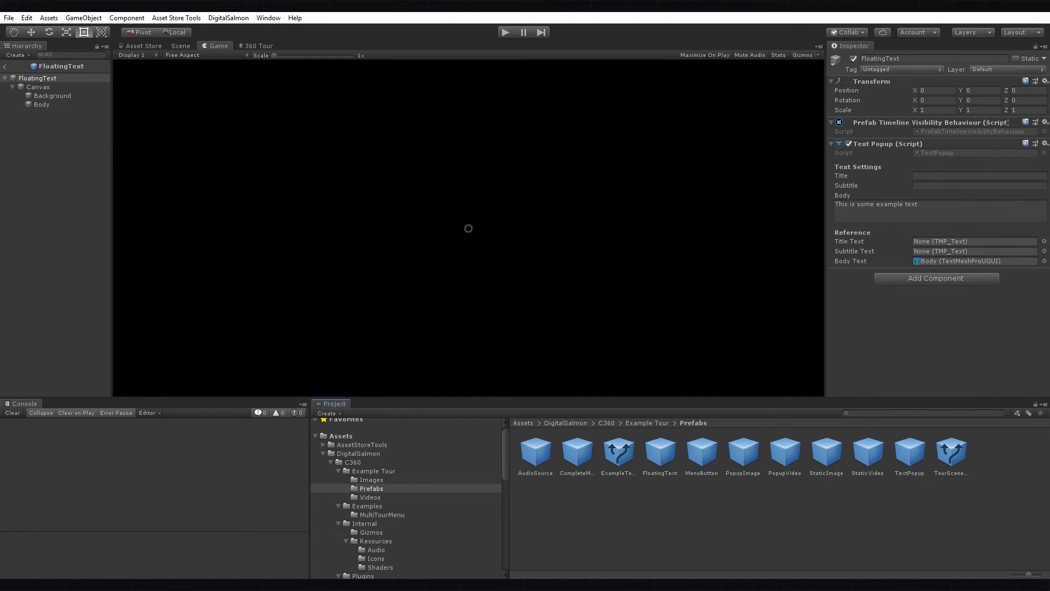
Step: Examine the Body text settings of the FloatingText prefab and view the prefab up close in the Scene
left_click(42, 104)
scroll(935, 219, "down", 5)
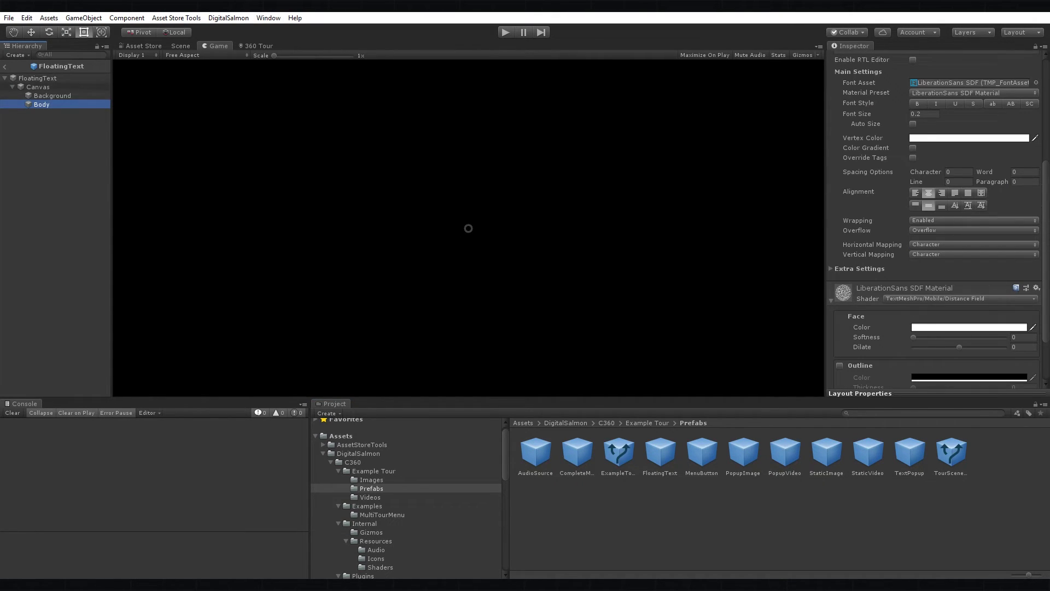
left_click(38, 78)
key("ctrl+1")
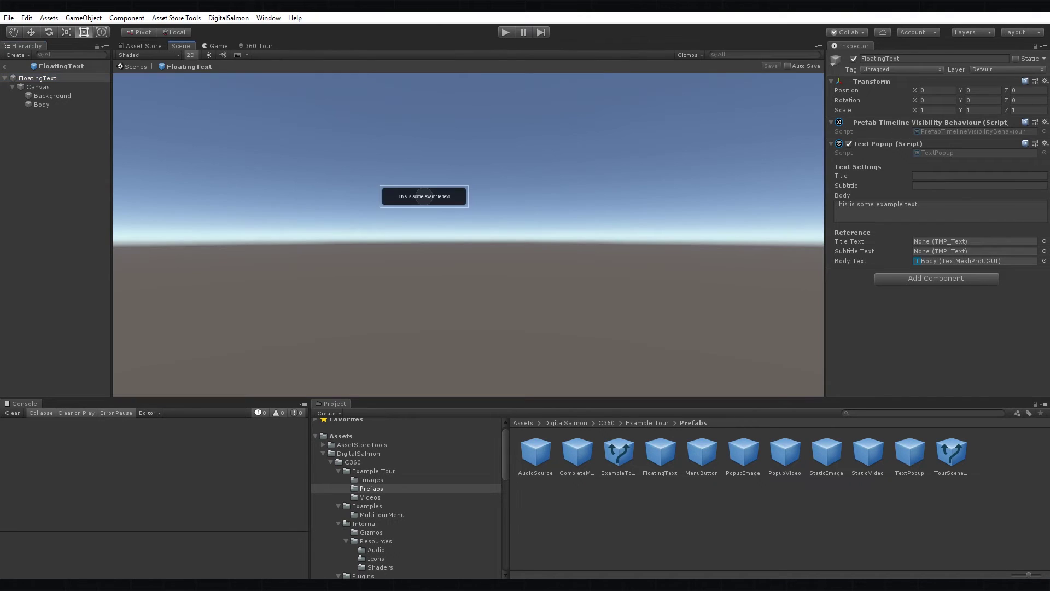
scroll(425, 196, "up", 8)
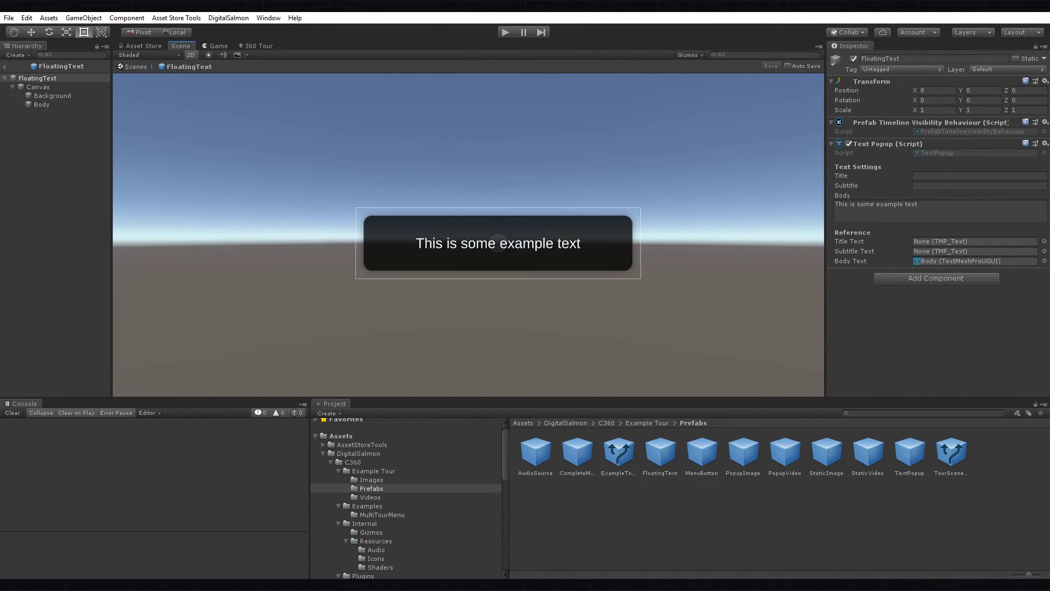
Step: Set the vertical alignment of the FloatingText prefab's Body text to top
left_click(42, 104)
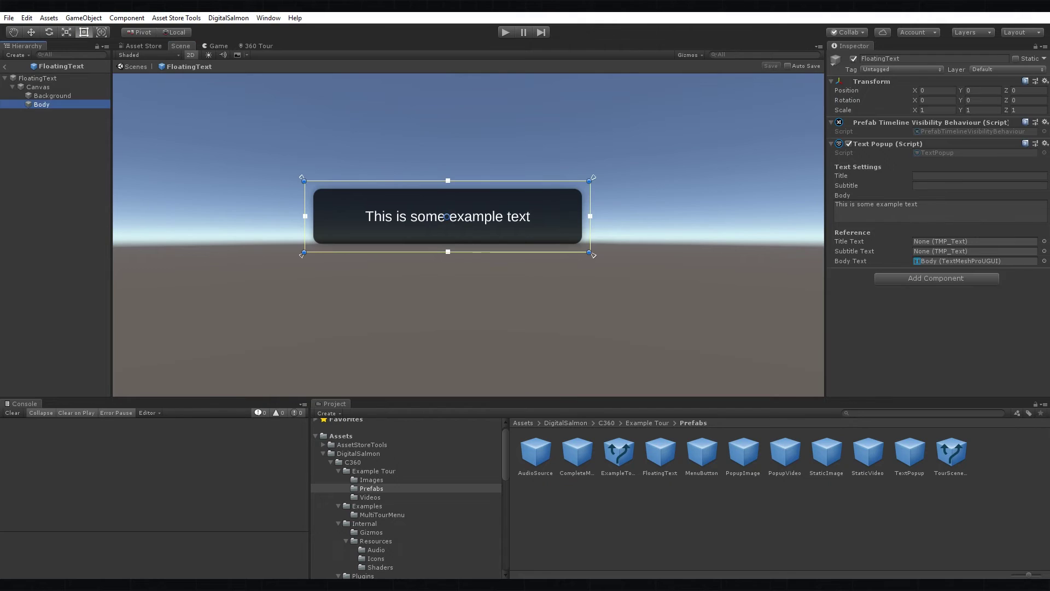
scroll(935, 230, "down", 4)
scroll(935, 230, "up", 1)
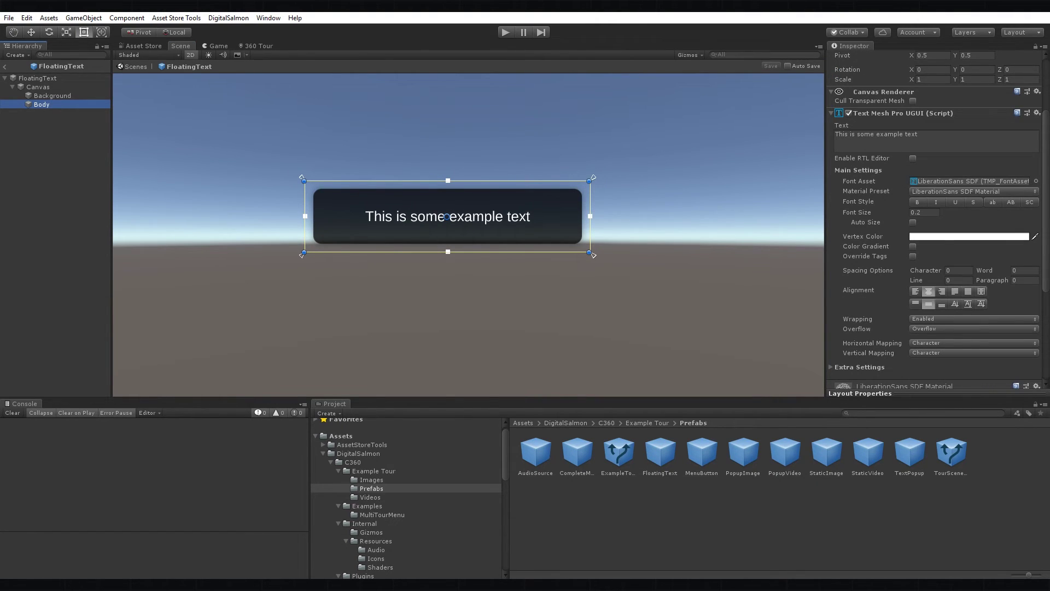
left_click(916, 306)
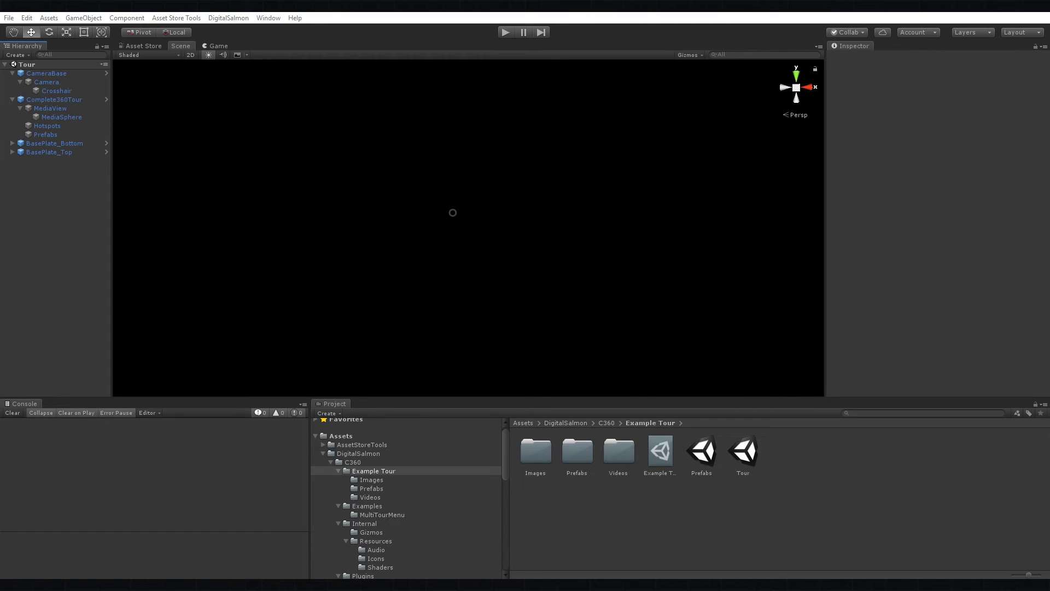
Step: Examine the components on CameraBase, Complete360Tour, Camera and Crosshair in the Tour scene
left_click(46, 72)
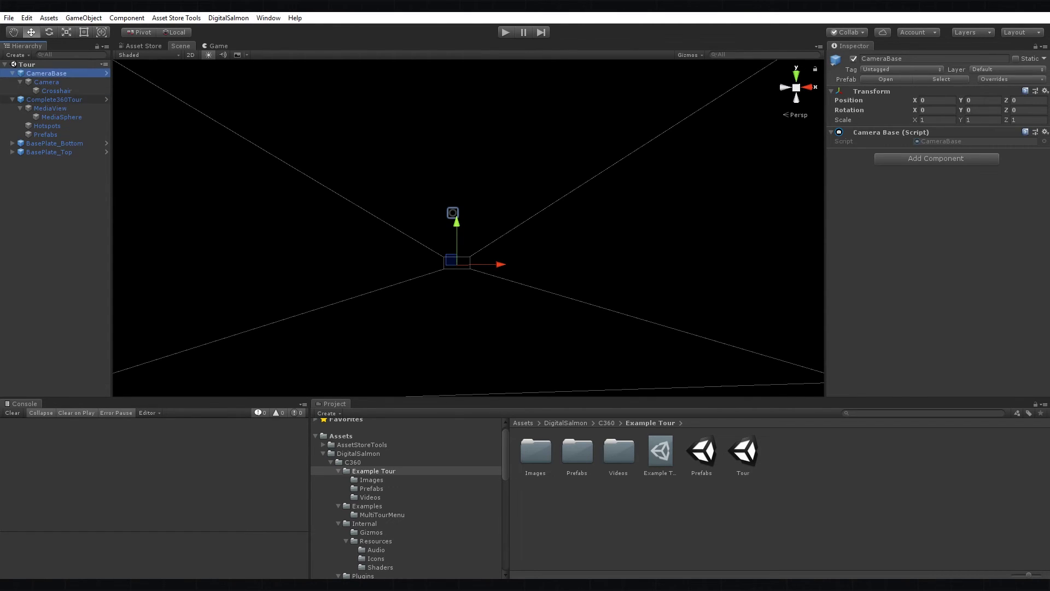
left_click(54, 99)
left_click(46, 73)
left_click(46, 81)
scroll(936, 219, "down", 10)
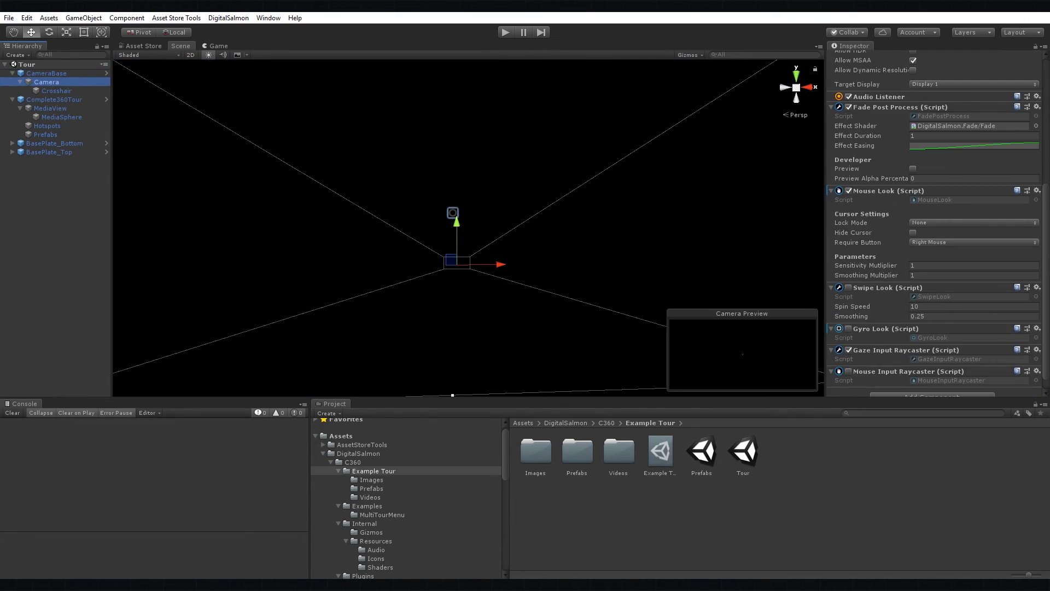
left_click(57, 91)
left_click(47, 82)
scroll(935, 219, "down", 10)
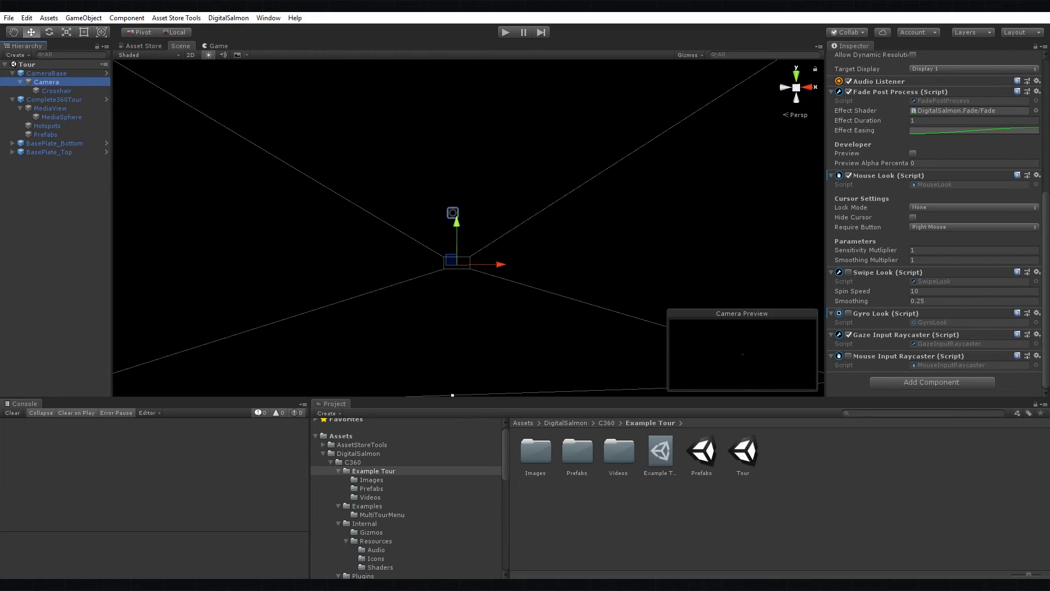
Step: Disable the Camera's Mouse Look component and remove its Gaze Input Raycaster component
left_click(831, 176)
left_click(848, 262)
right_click(884, 265)
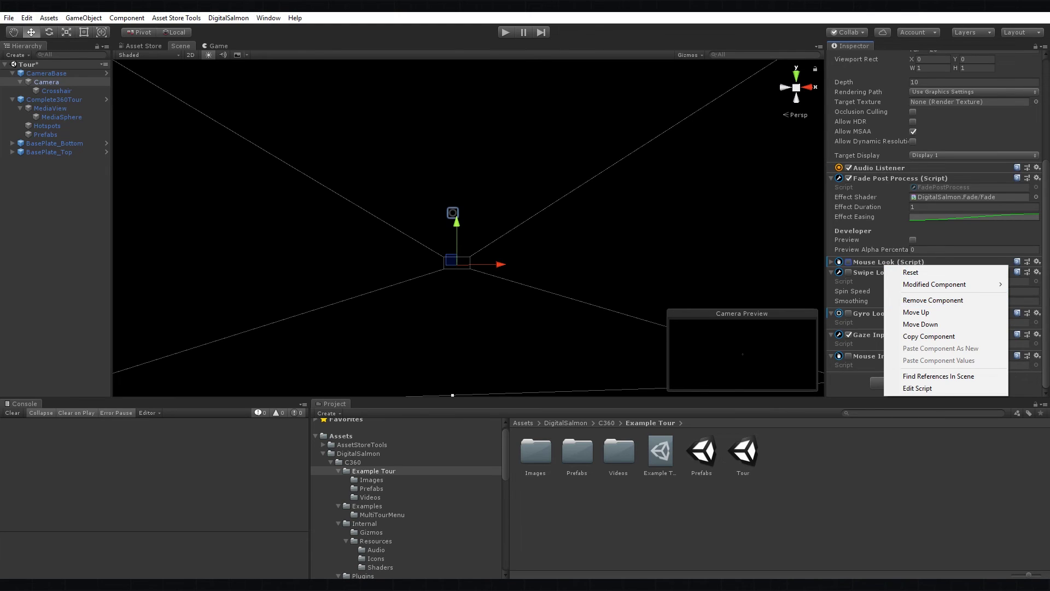
left_click(897, 262)
left_click(897, 262)
scroll(935, 219, "down", 3)
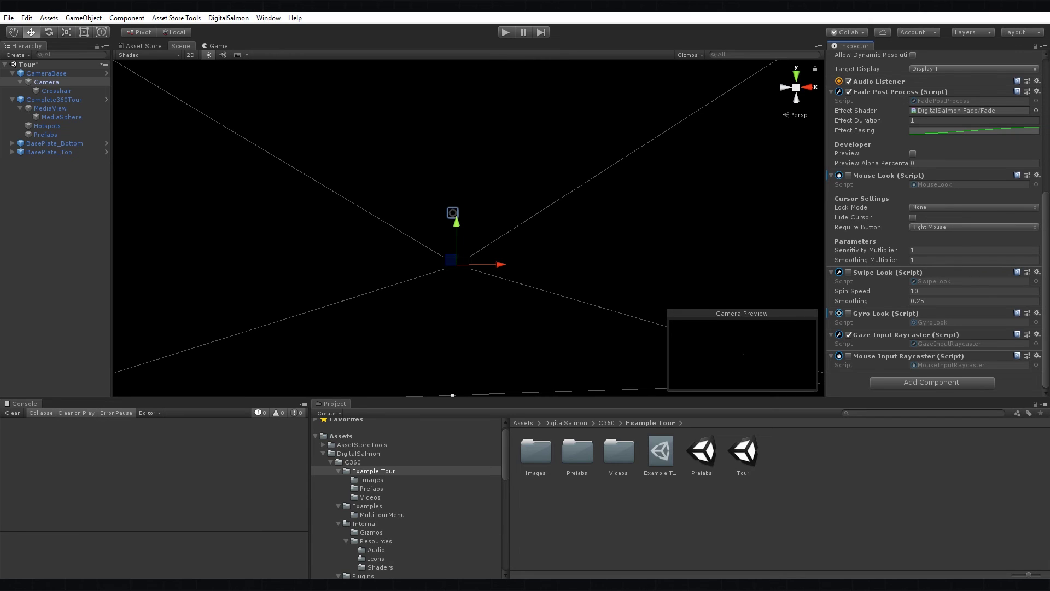
right_click(878, 335)
left_click(908, 359)
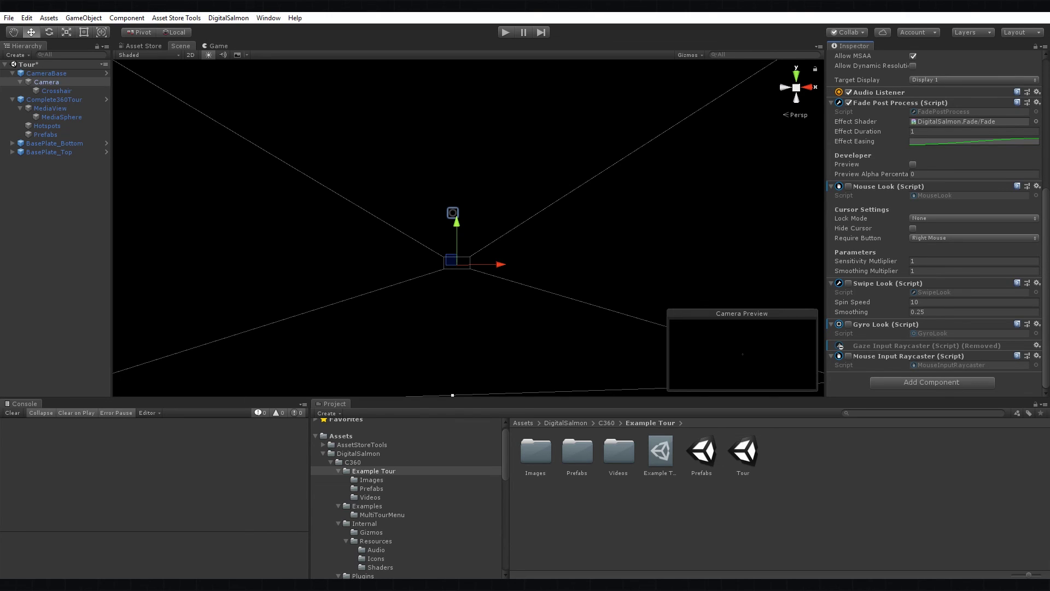
Step: Examine the reactor components on the Hotspots and Prefabs objects under Complete360Tour
left_click_drag(465, 213, 575, 290, "alt")
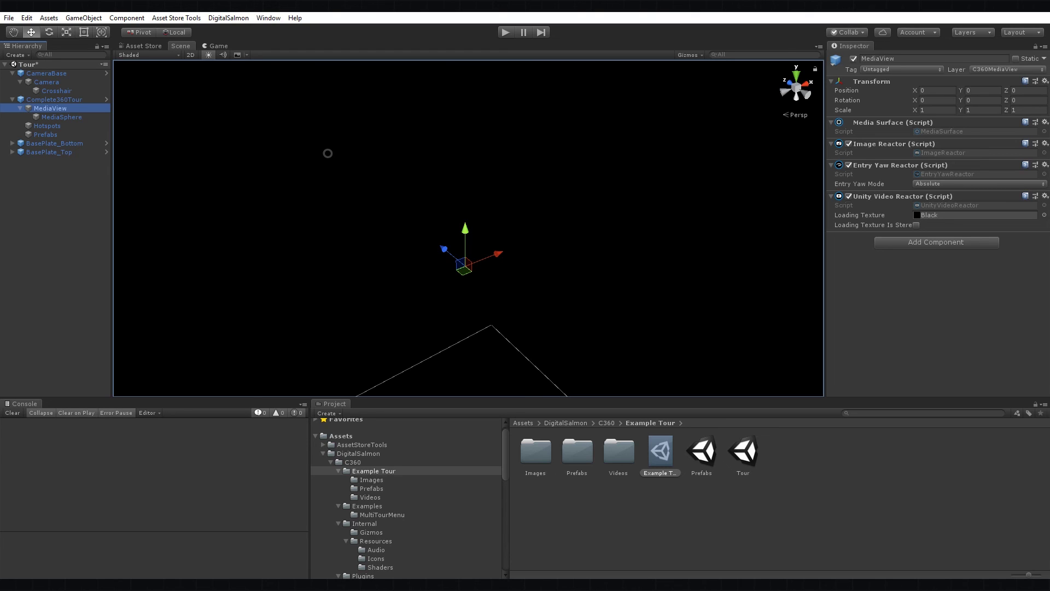
left_click(47, 126)
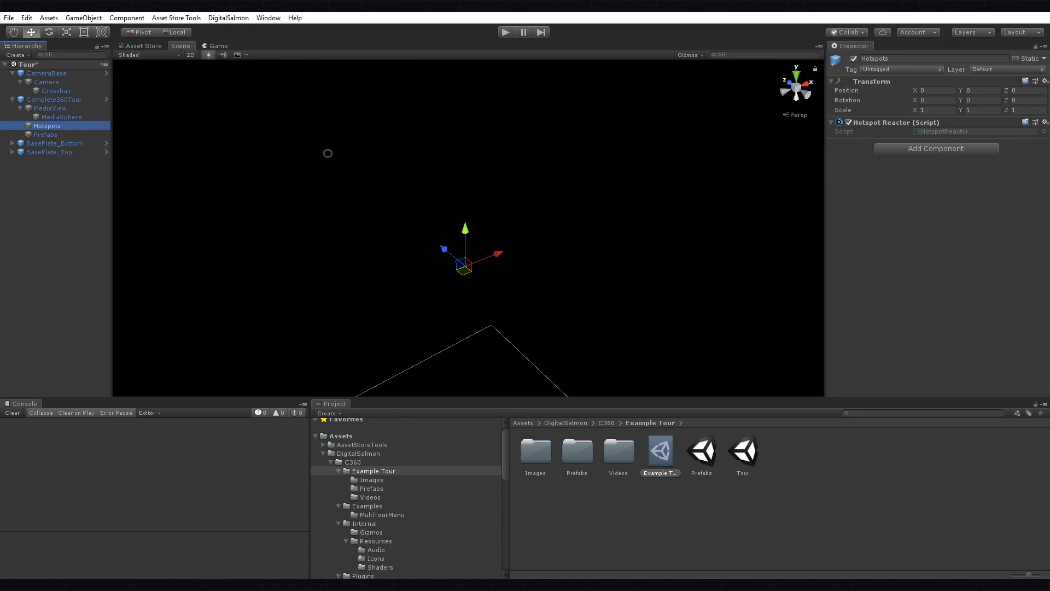
key("Down")
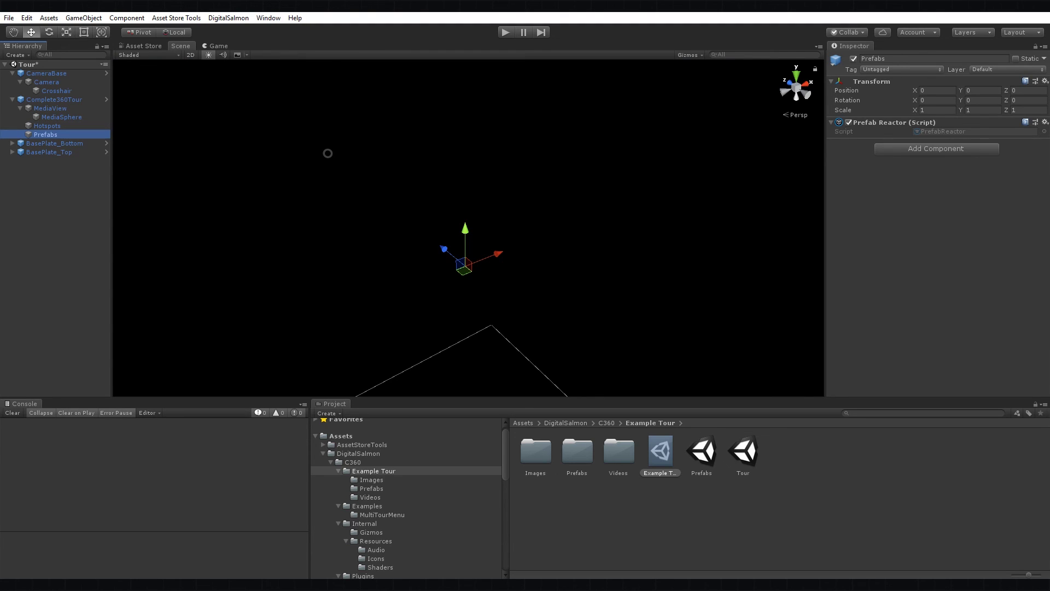